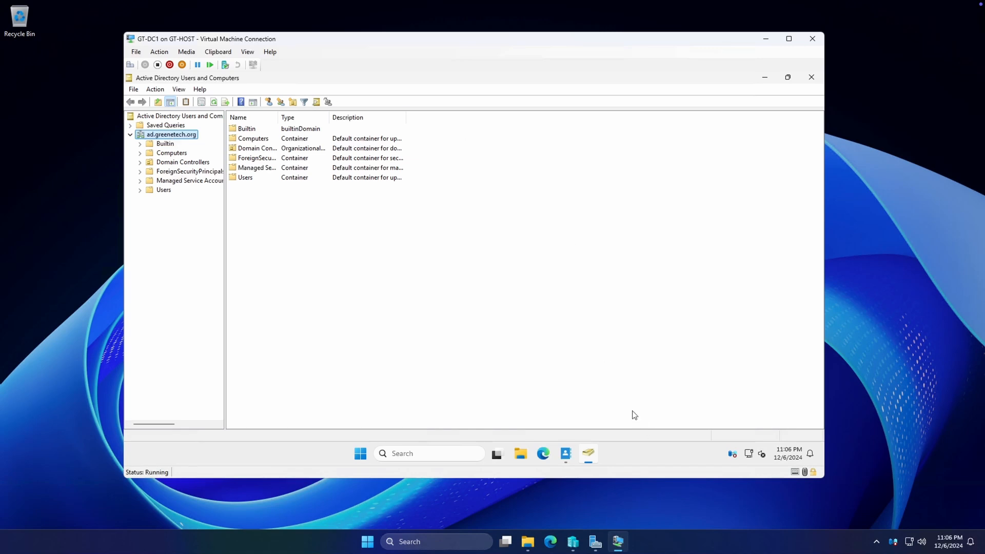
List the Builtin, Computers, Domain Controllers and Users containers of ad.greenetech.org
{"action": "mouse_move", "coordinate": [588, 455]}
{"action": "left_click", "coordinate": [568, 453]}
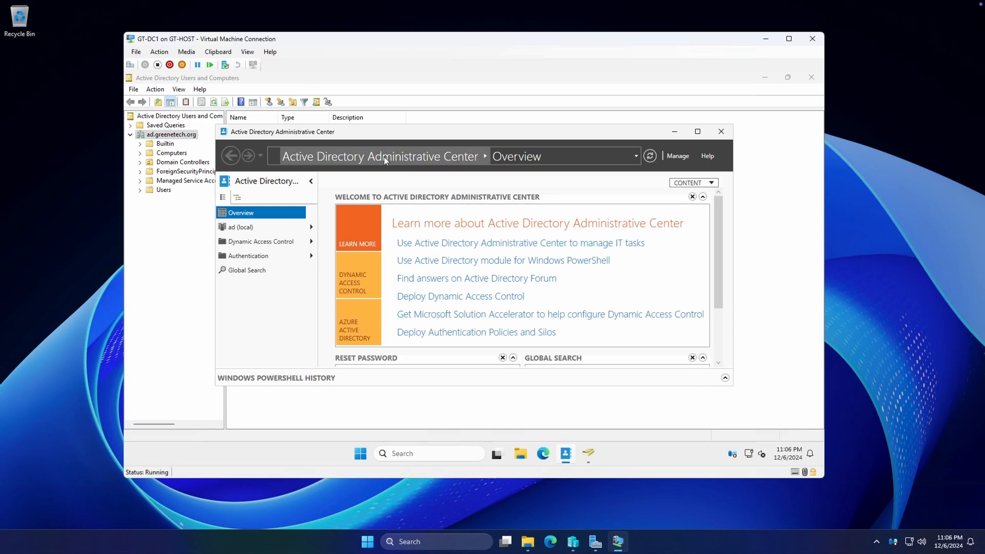
{"action": "left_click", "coordinate": [673, 133]}
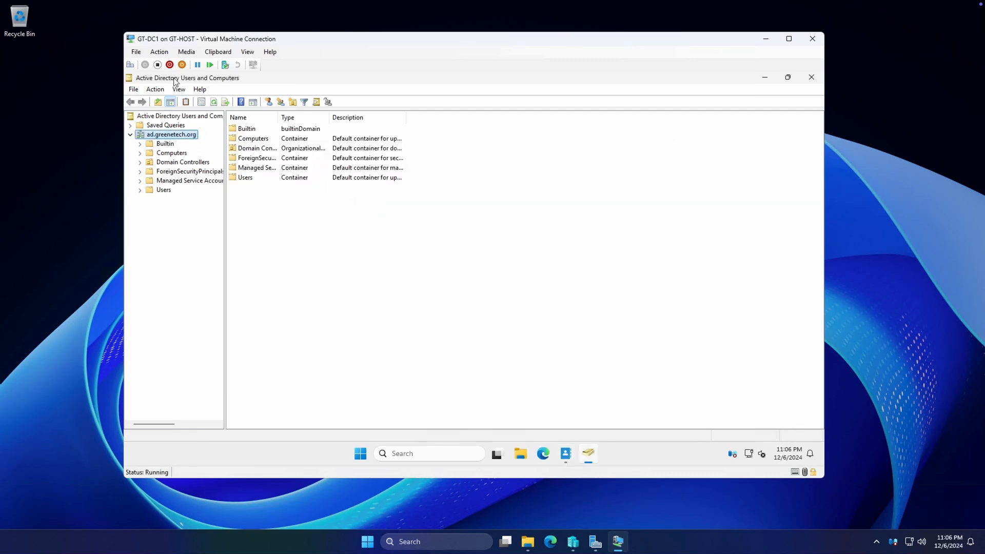
Add an organizational unit named HomeOffice directly under the ad.greenetech.org domain
{"action": "right_click", "coordinate": [166, 136]}
{"action": "mouse_move", "coordinate": [220, 219]}
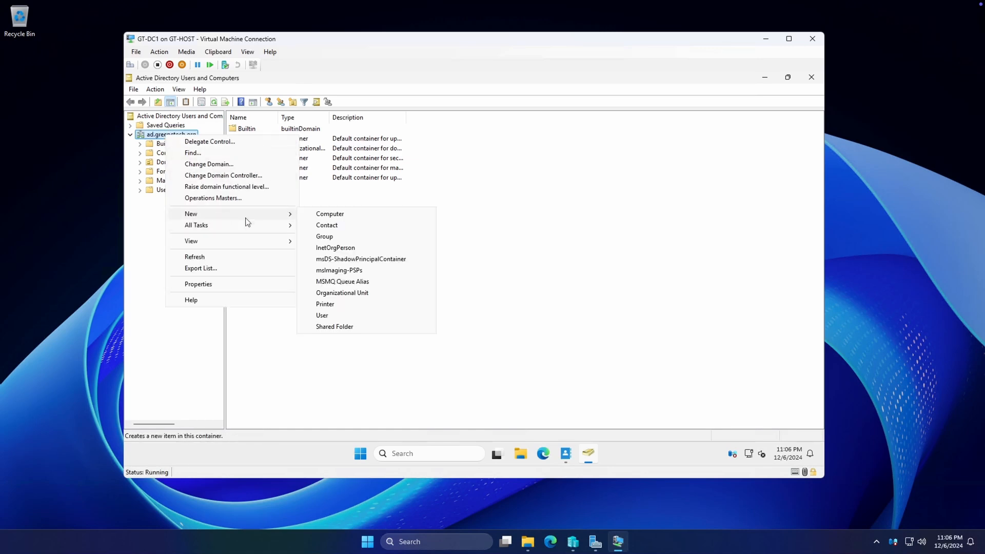
{"action": "left_click", "coordinate": [342, 293]}
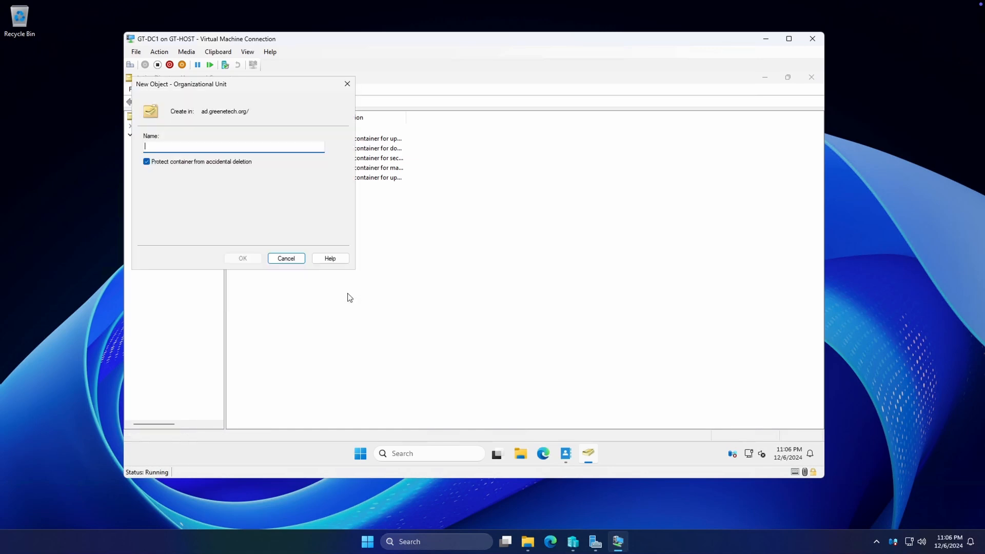
{"action": "left_click_drag", "start_coordinate": [222, 94], "coordinate": [410, 172]}
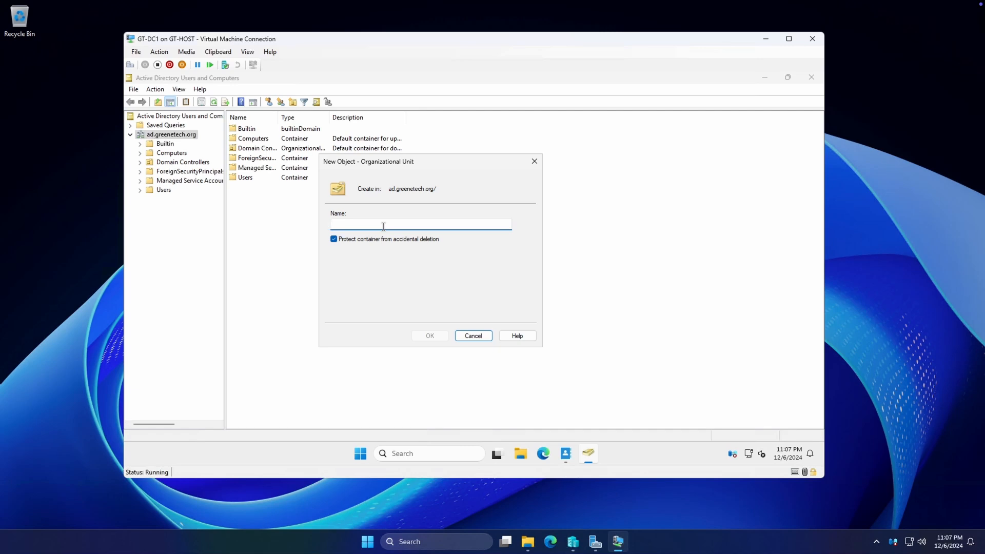
{"action": "type", "text": "HomeOffice"}
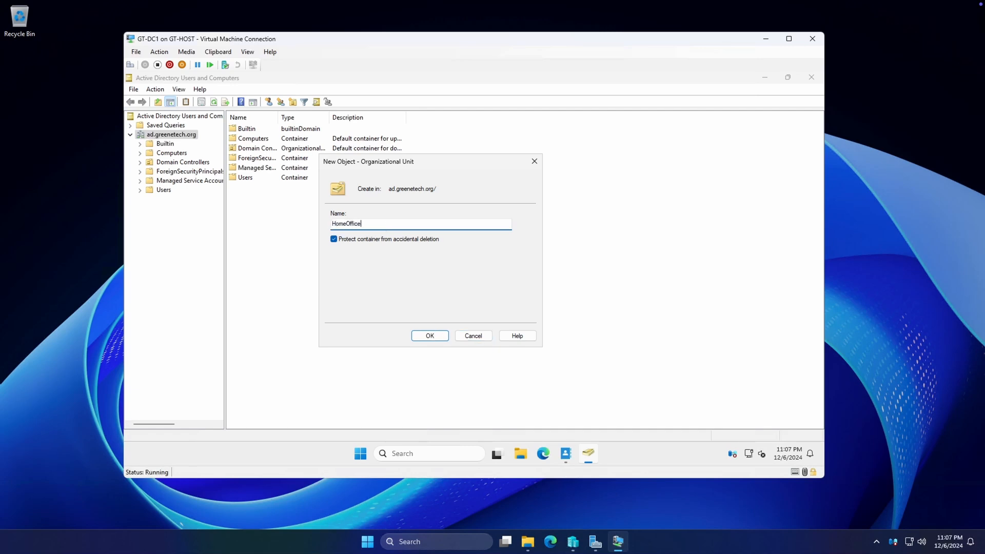
{"action": "left_click", "coordinate": [429, 334]}
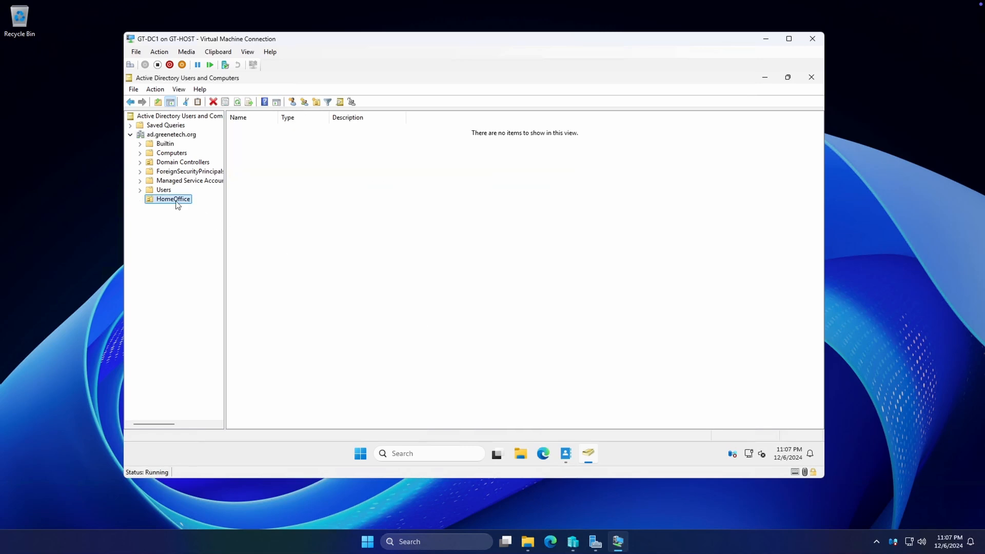
Create a Users organizational unit inside HomeOffice
{"action": "right_click", "coordinate": [176, 201]}
{"action": "mouse_move", "coordinate": [226, 246]}
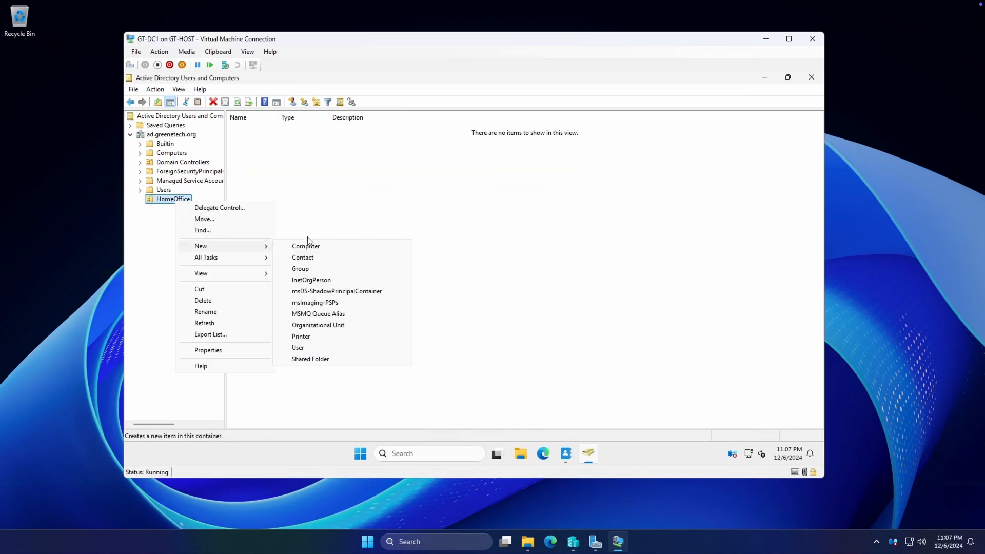
{"action": "left_click", "coordinate": [345, 325]}
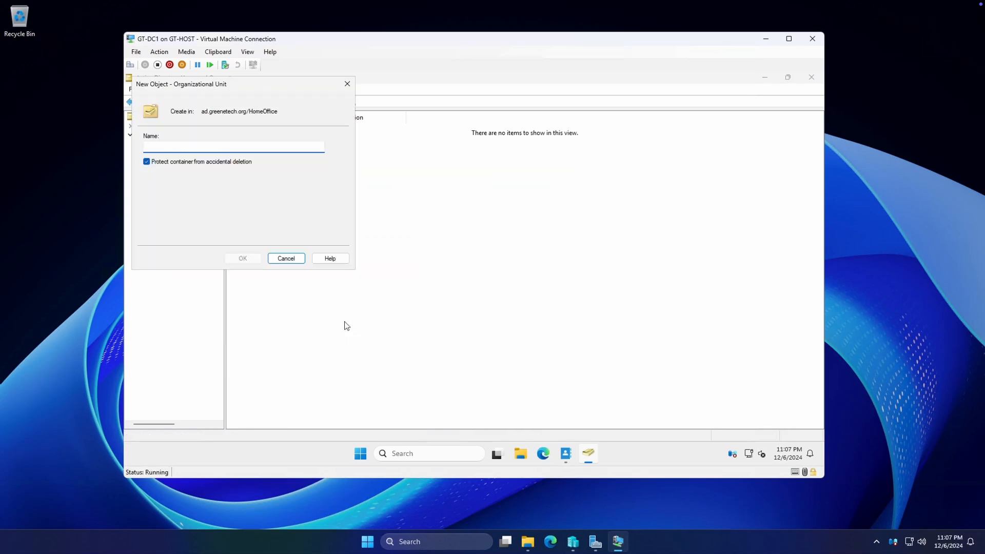
{"action": "type", "text": "Users"}
{"action": "key", "text": "Return"}
Create a second organizational unit named Computers inside HomeOffice
{"action": "left_click", "coordinate": [180, 200]}
{"action": "right_click", "coordinate": [180, 200]}
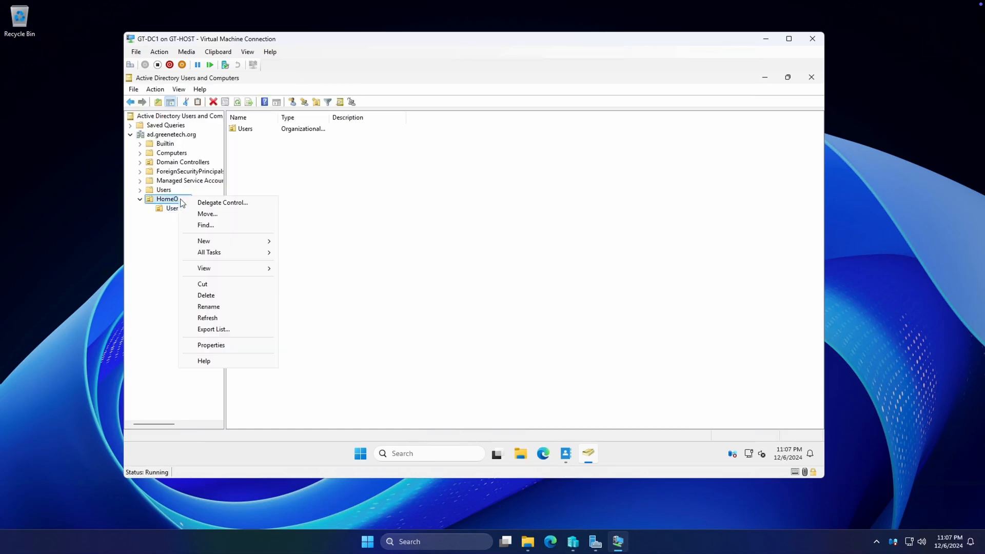
{"action": "mouse_move", "coordinate": [208, 240]}
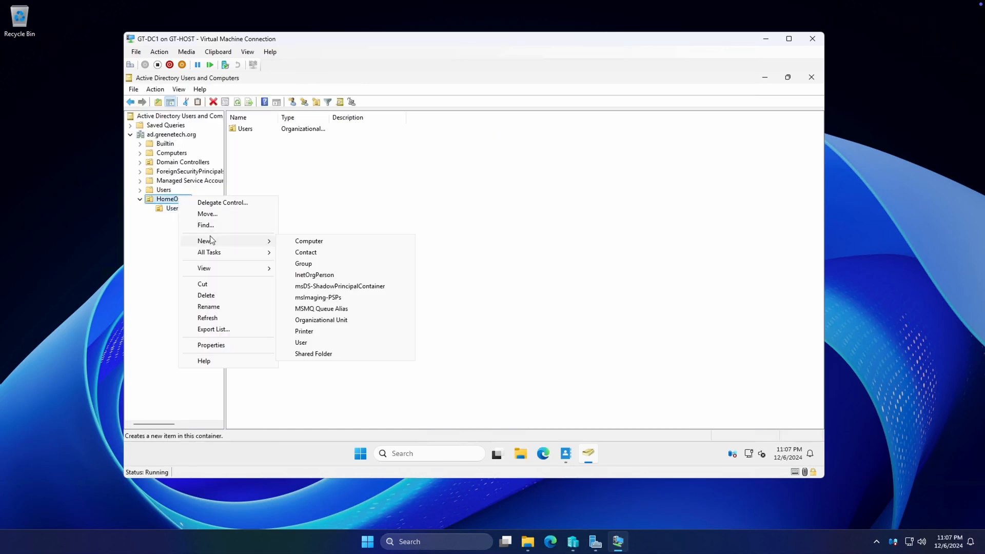
{"action": "left_click", "coordinate": [322, 322]}
{"action": "key", "text": "shift+F10"}
{"action": "key", "text": "Escape"}
{"action": "type", "text": "com"}
{"action": "key", "text": "BackSpace"}
{"action": "key", "text": "BackSpace"}
{"action": "key", "text": "BackSpace"}
{"action": "type", "text": "Computers"}
{"action": "left_click", "coordinate": [244, 259]}
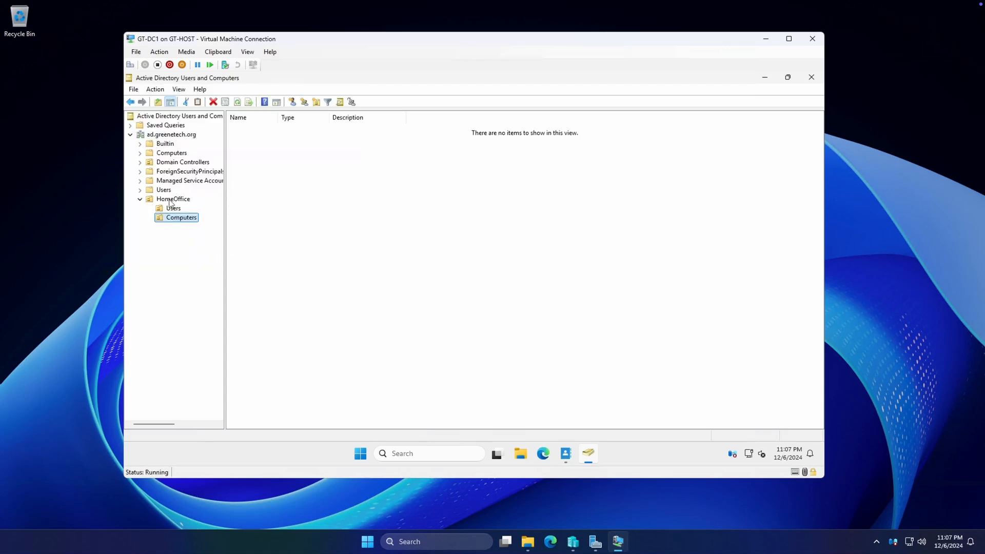
Look at the HomeOffice OU's properties and close them without changes
{"action": "right_click", "coordinate": [171, 202]}
{"action": "left_click", "coordinate": [210, 322]}
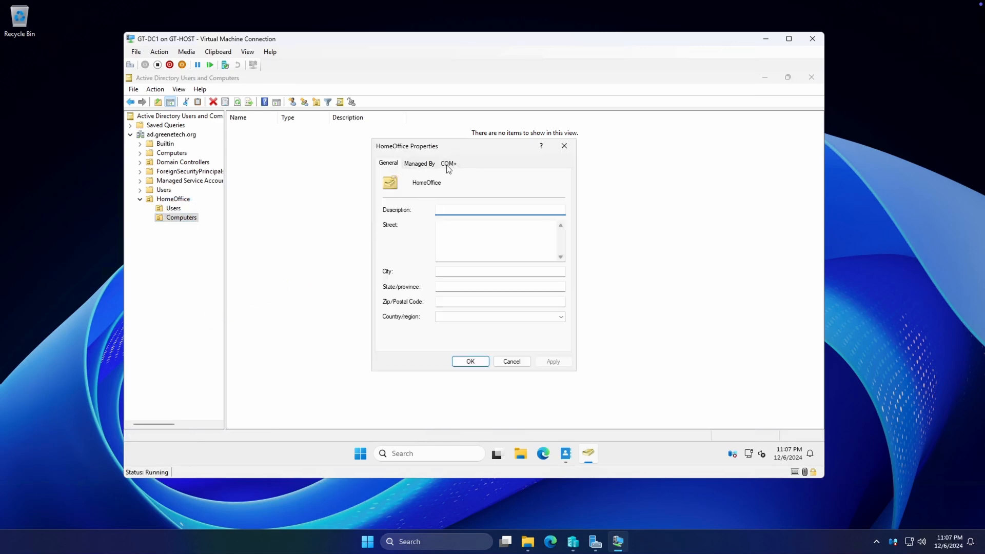
{"action": "left_click", "coordinate": [511, 361]}
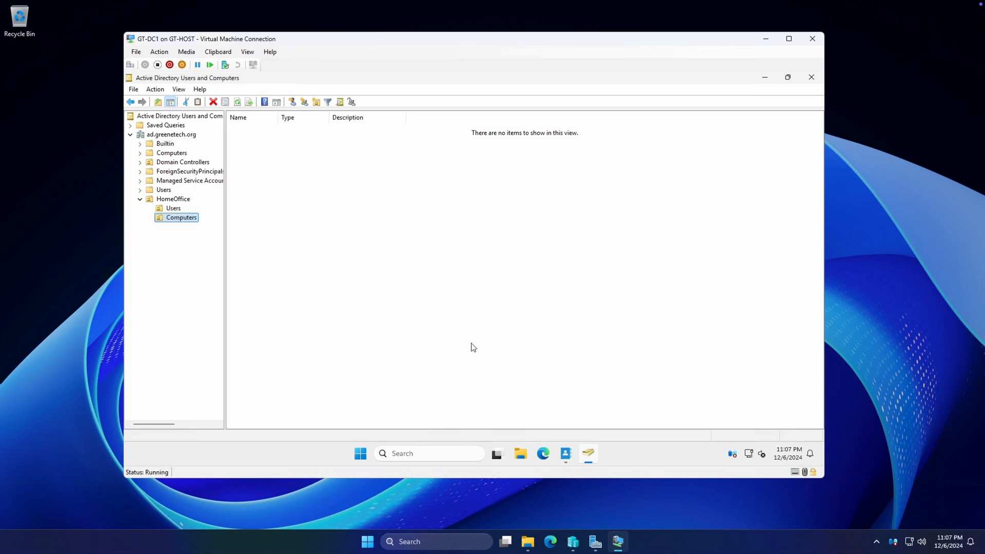
Enable Advanced Features from the View menu to reveal system containers
{"action": "left_click", "coordinate": [163, 91]}
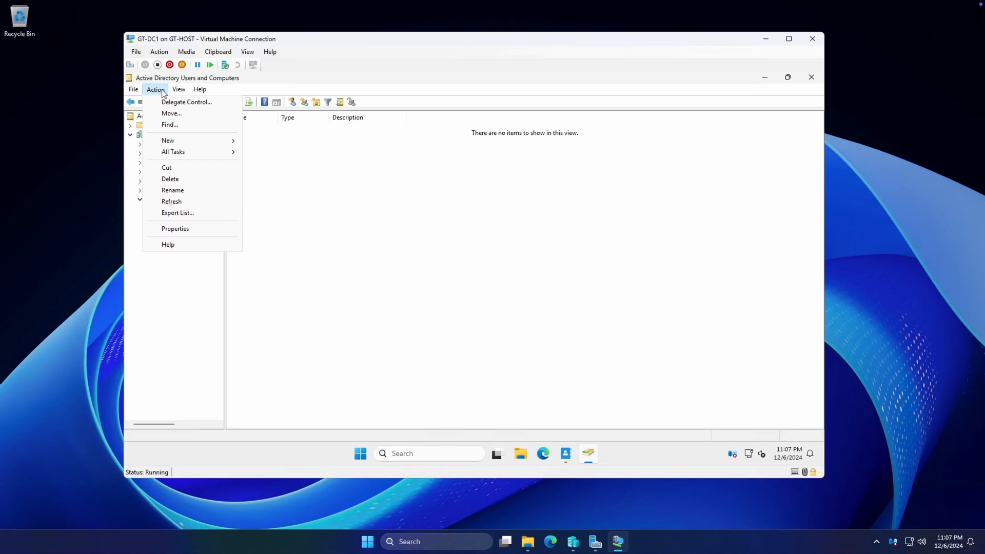
{"action": "mouse_move", "coordinate": [179, 91]}
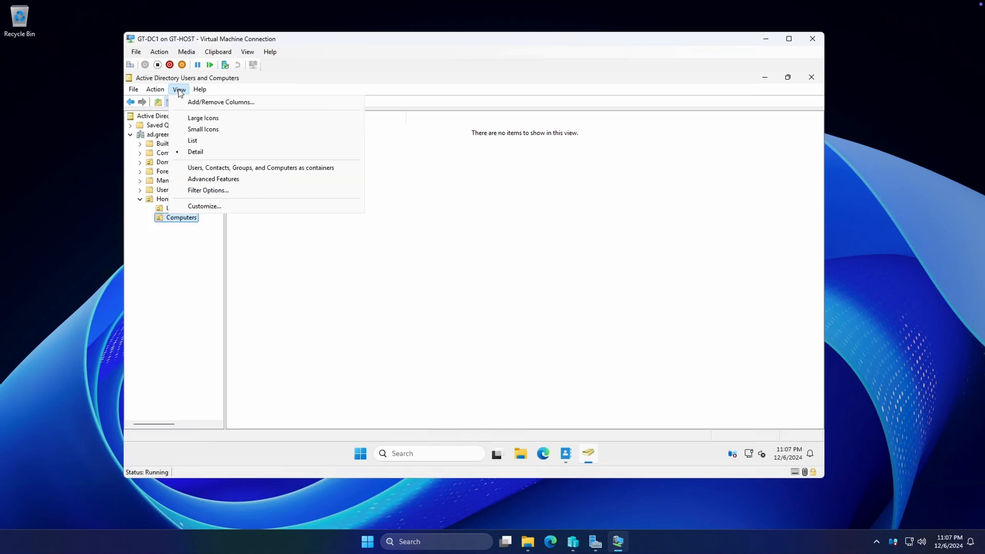
{"action": "left_click", "coordinate": [204, 179]}
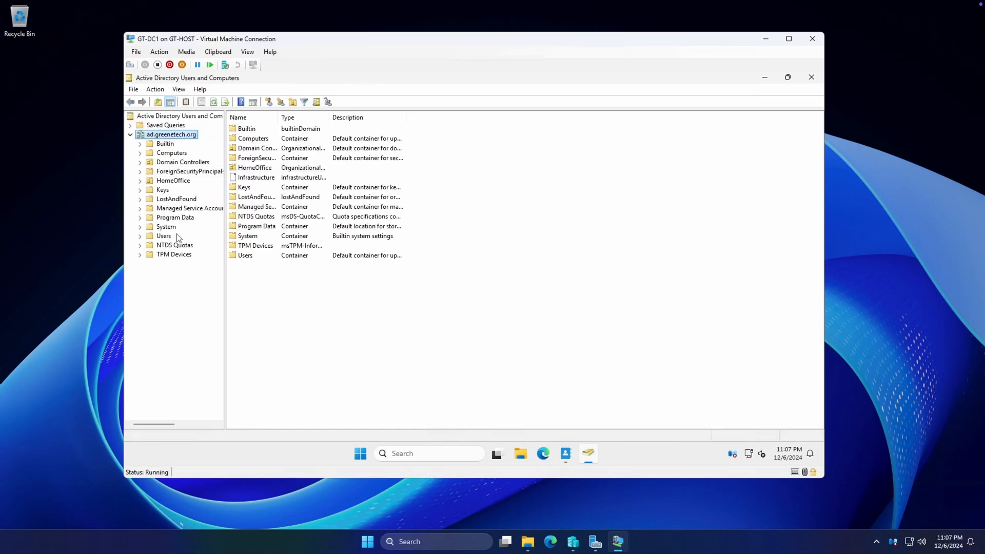
{"action": "left_click", "coordinate": [140, 181]}
{"action": "right_click", "coordinate": [169, 181]}
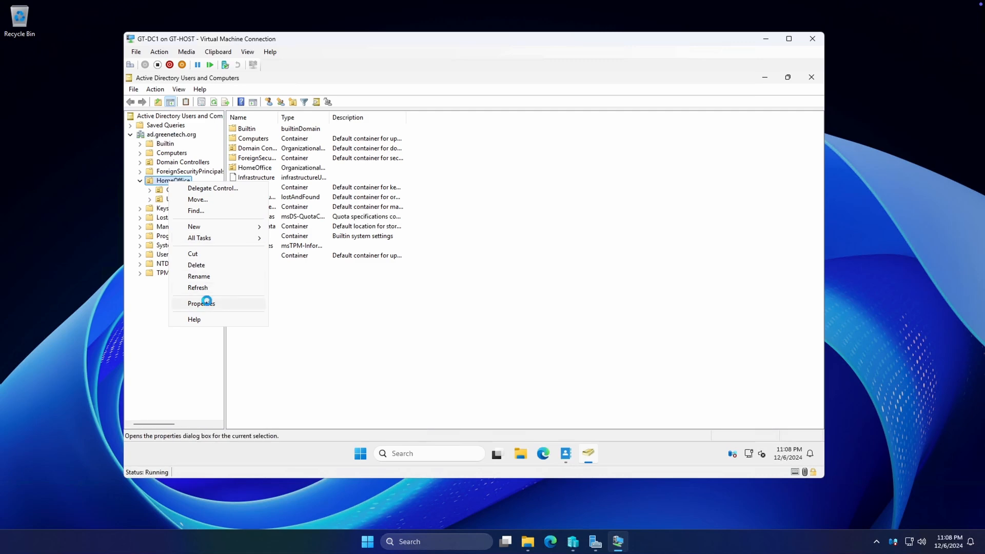
{"action": "left_click", "coordinate": [208, 303]}
{"action": "left_click", "coordinate": [450, 164]}
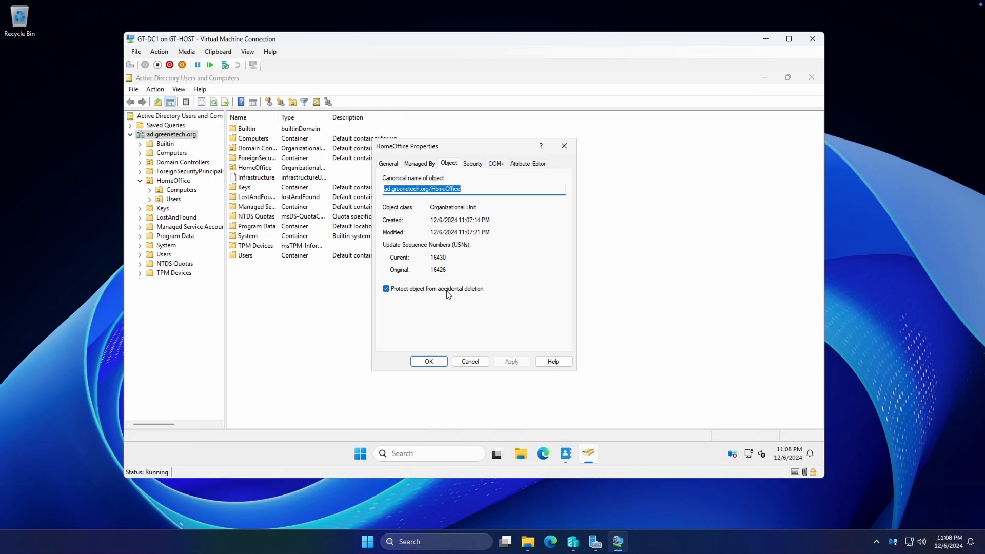
{"action": "left_click", "coordinate": [527, 163]}
{"action": "left_click", "coordinate": [462, 220]}
{"action": "scroll", "coordinate": [463, 222], "scroll_direction": "down", "scroll_amount": 20}
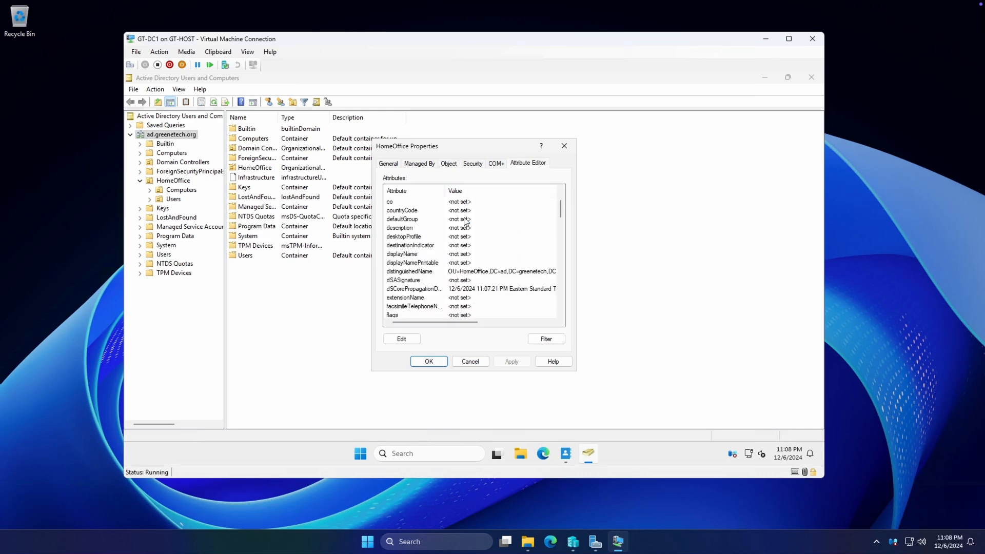
{"action": "scroll", "coordinate": [483, 230], "scroll_direction": "up", "scroll_amount": 20}
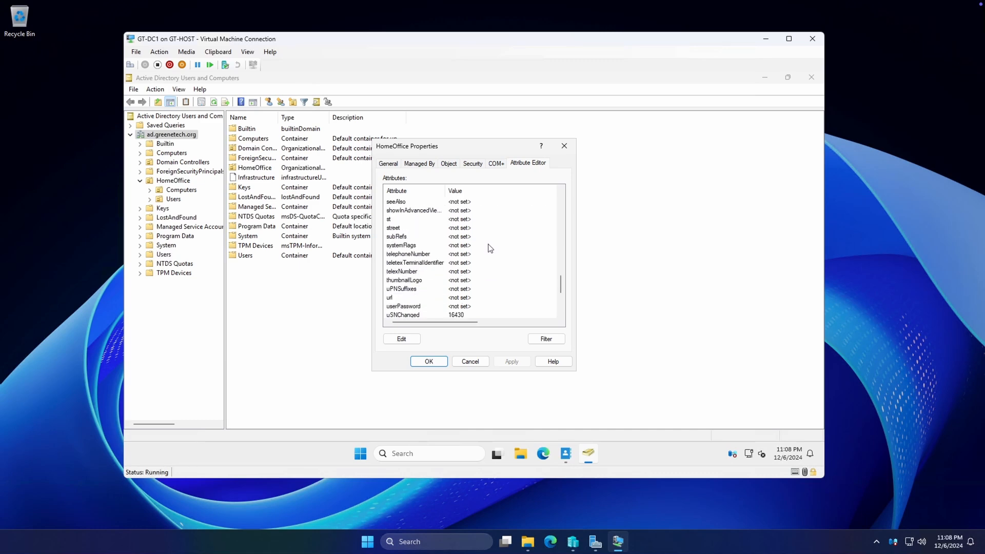
{"action": "left_click", "coordinate": [454, 211]}
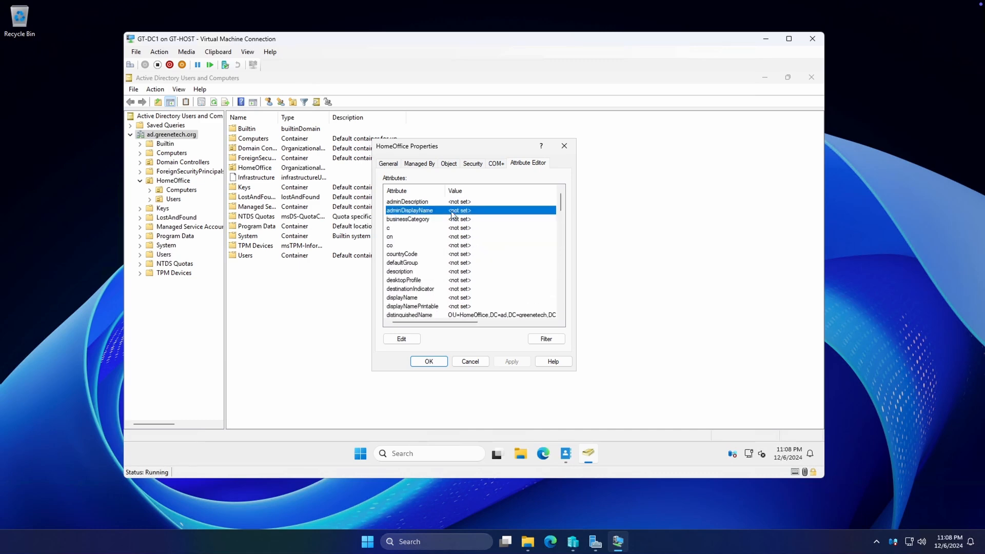
{"action": "left_click", "coordinate": [447, 203]}
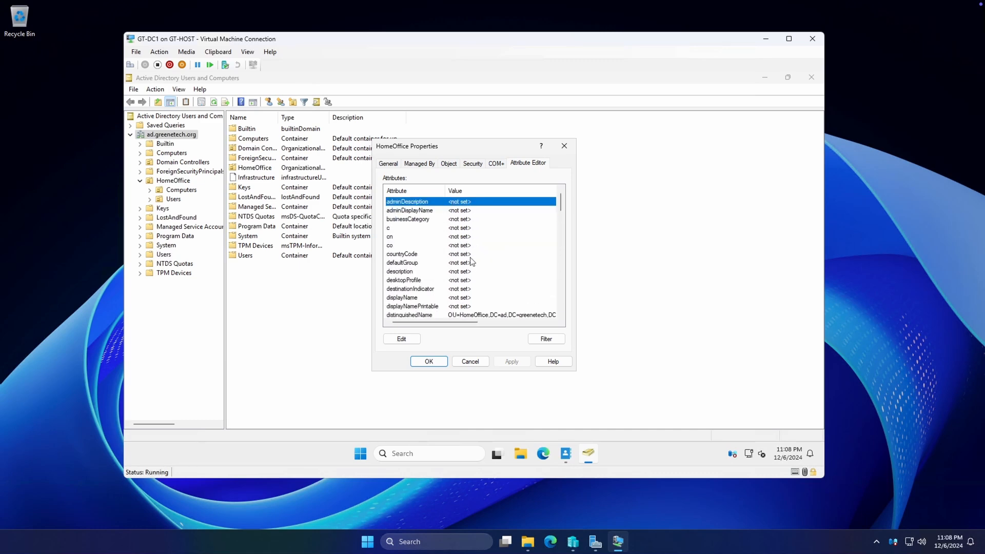
{"action": "scroll", "coordinate": [473, 258], "scroll_direction": "down", "scroll_amount": 7}
{"action": "scroll", "coordinate": [473, 258], "scroll_direction": "up", "scroll_amount": 7}
{"action": "left_click", "coordinate": [426, 211]}
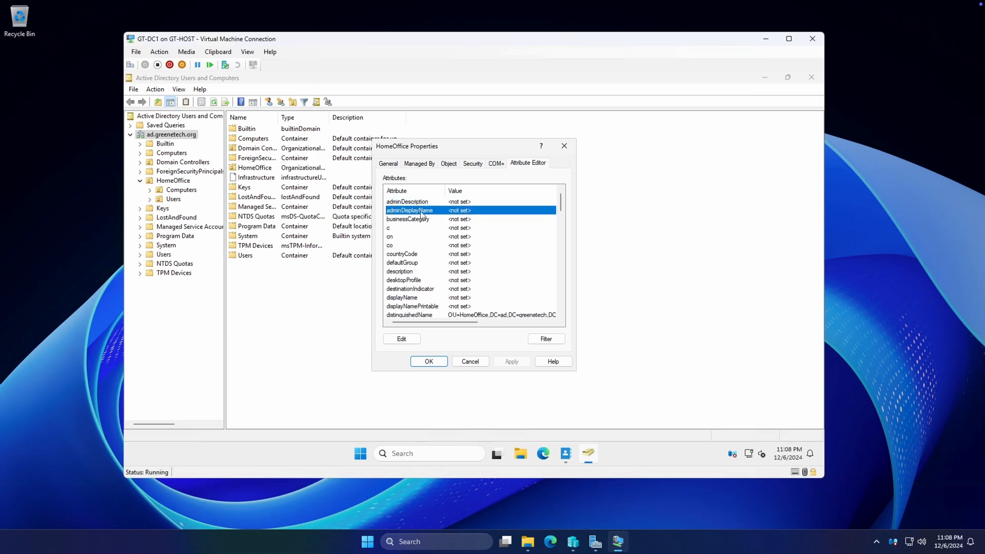
{"action": "left_click", "coordinate": [429, 361]}
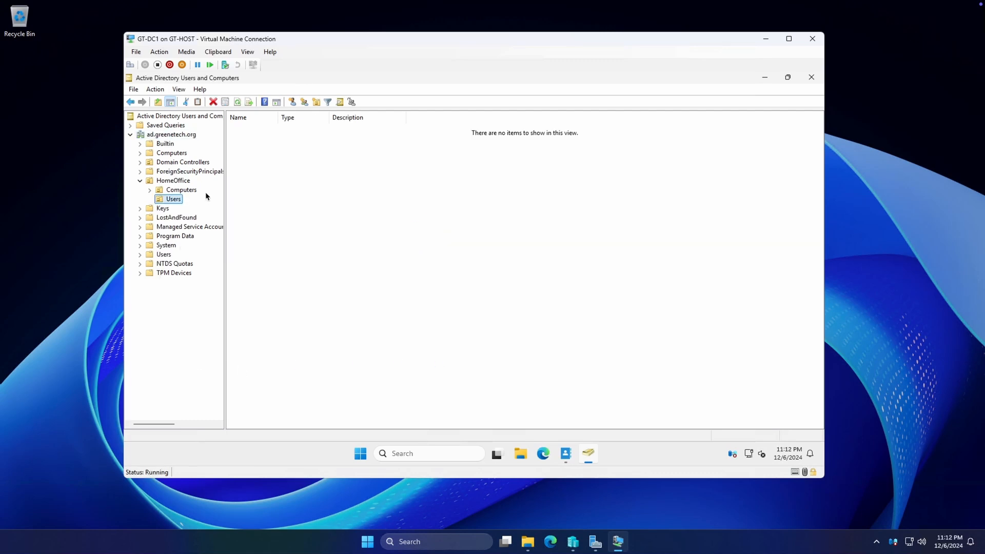
Start a new user in HomeOffice Users with the DA user's first name, last name and logon name
{"action": "right_click", "coordinate": [174, 202]}
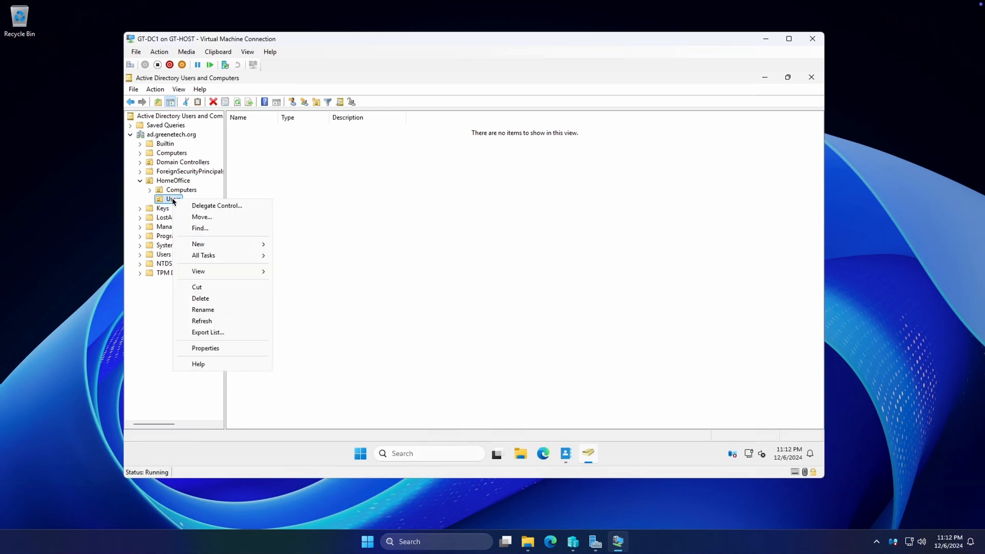
{"action": "mouse_move", "coordinate": [220, 244]}
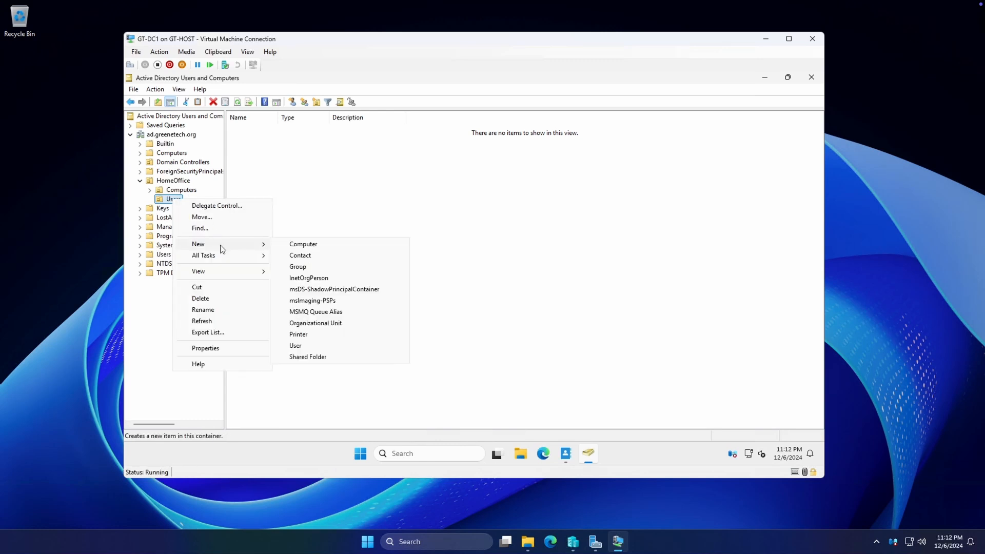
{"action": "left_click", "coordinate": [331, 348]}
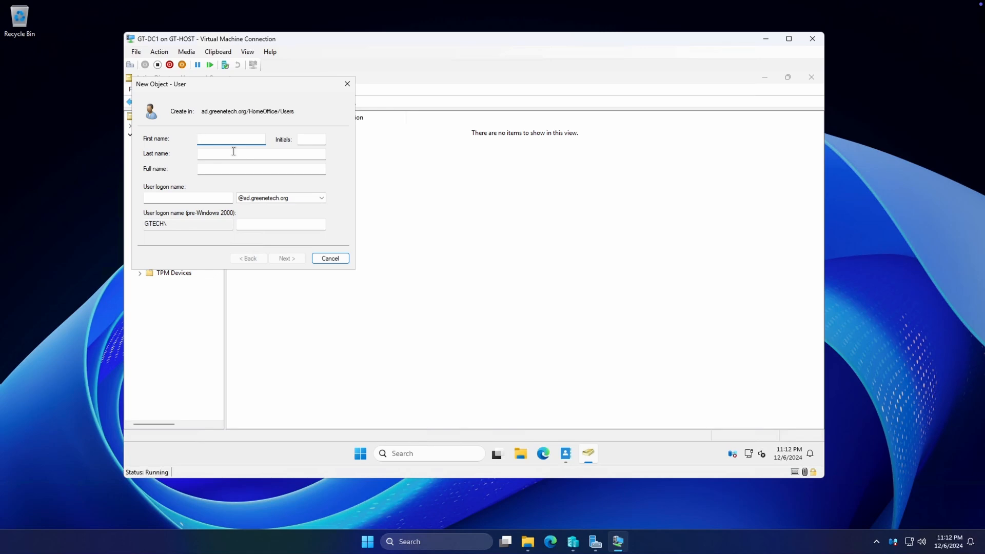
{"action": "type", "text": "DA Cody"}
{"action": "key", "text": "Tab"}
{"action": "key", "text": "Tab"}
{"action": "type", "text": "Greene"}
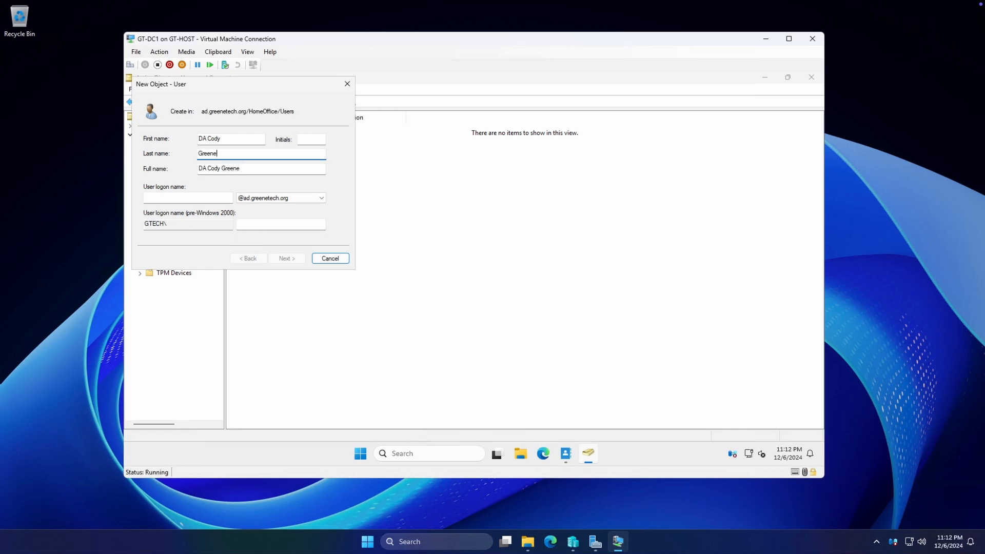
{"action": "left_click", "coordinate": [183, 197]}
{"action": "type", "text": "d"}
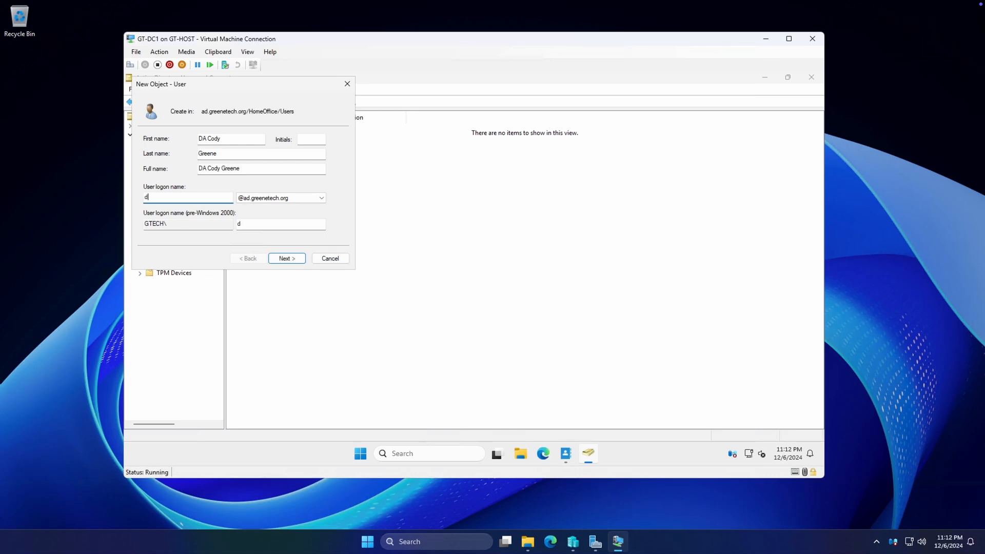
{"action": "type", "text": "a_cgreene"}
Turn off 'User must change password at next logon', set the account password and finish
{"action": "left_click", "coordinate": [294, 260]}
{"action": "left_click", "coordinate": [193, 173]}
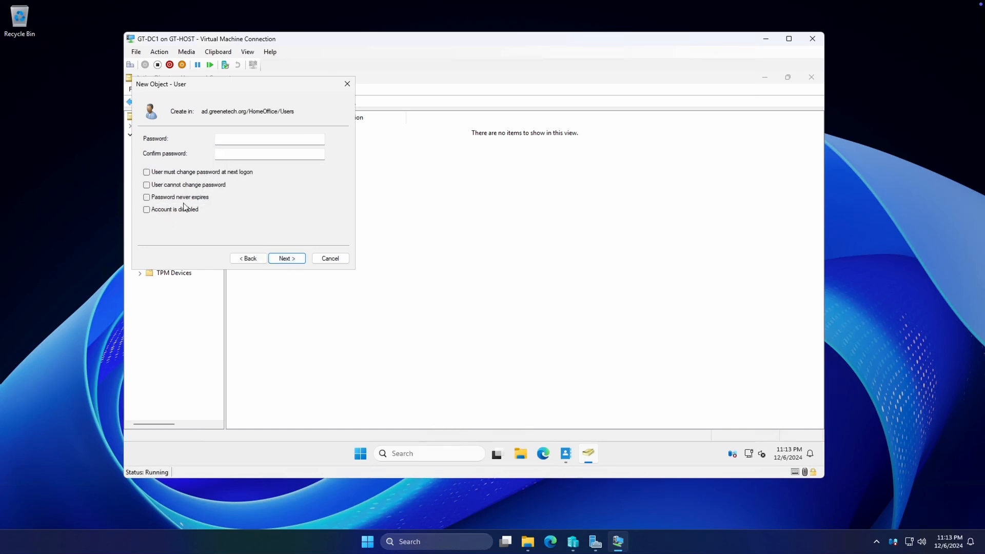
{"action": "left_click", "coordinate": [235, 138]}
{"action": "type", "text": "P1"}
{"action": "key", "text": "Tab"}
{"action": "left_click", "coordinate": [291, 258]}
{"action": "left_click", "coordinate": [291, 259]}
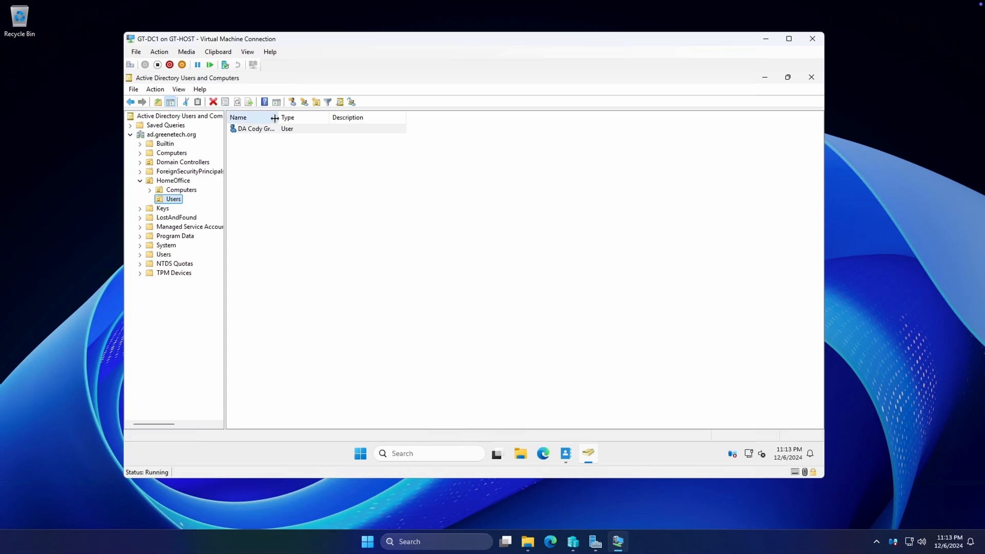
Add the new DA user to the Domain Admins group through Member Of and apply
{"action": "double_click", "coordinate": [275, 118]}
{"action": "right_click", "coordinate": [270, 130]}
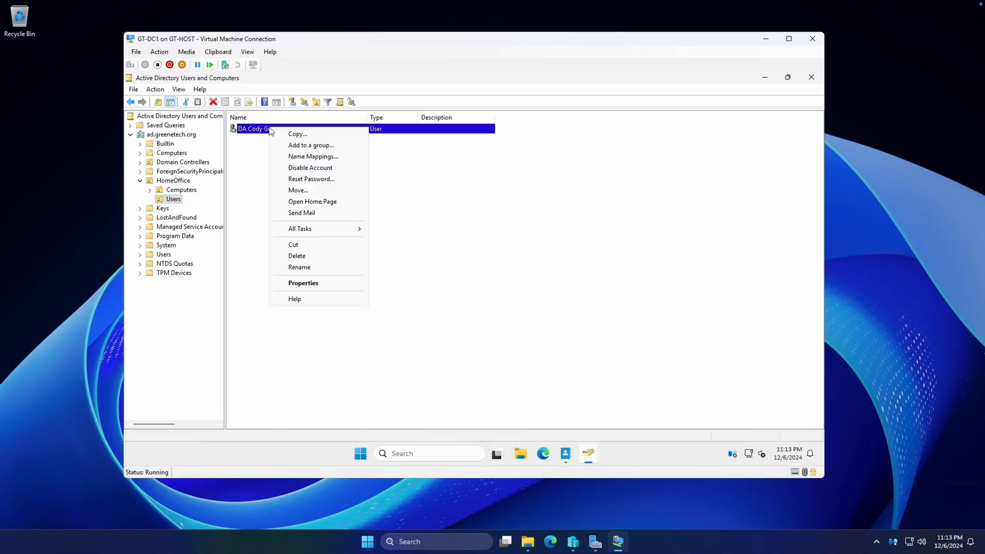
{"action": "left_click", "coordinate": [314, 283]}
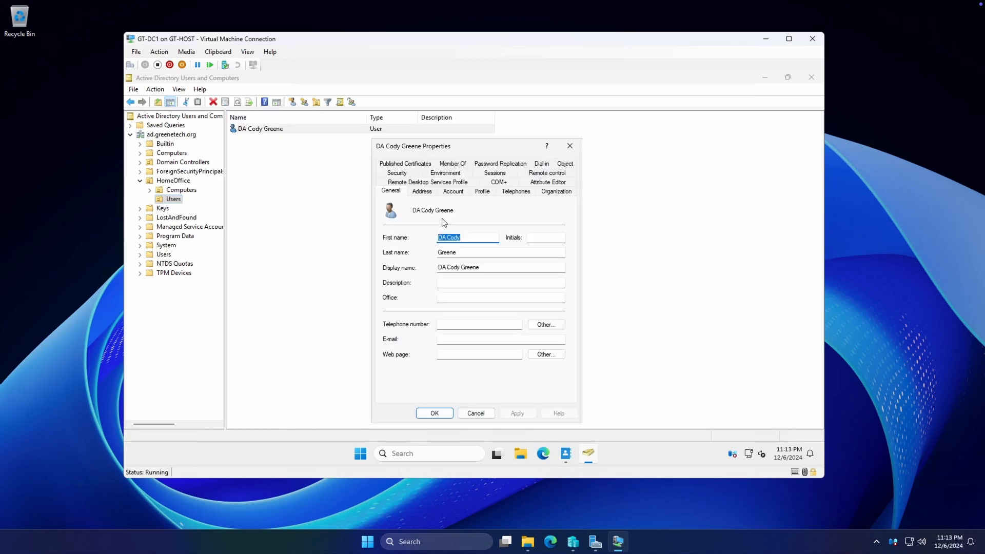
{"action": "left_click", "coordinate": [452, 164]}
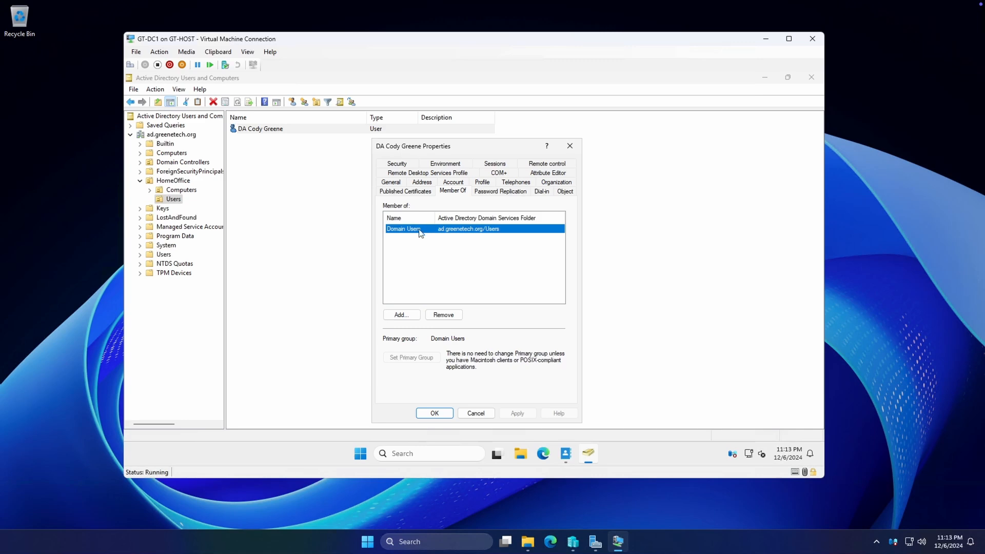
{"action": "left_click", "coordinate": [411, 315]}
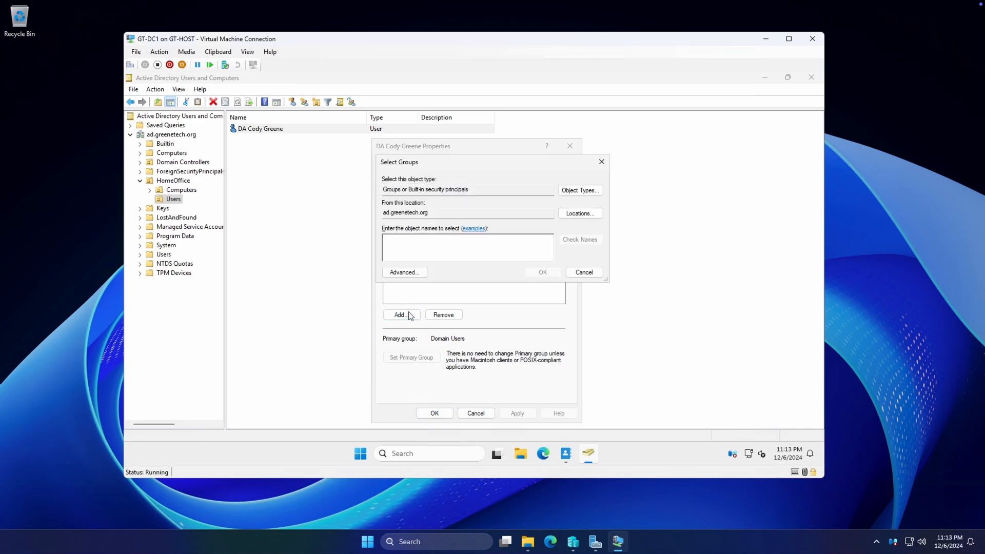
{"action": "type", "text": "domain admins"}
{"action": "key", "text": "Return"}
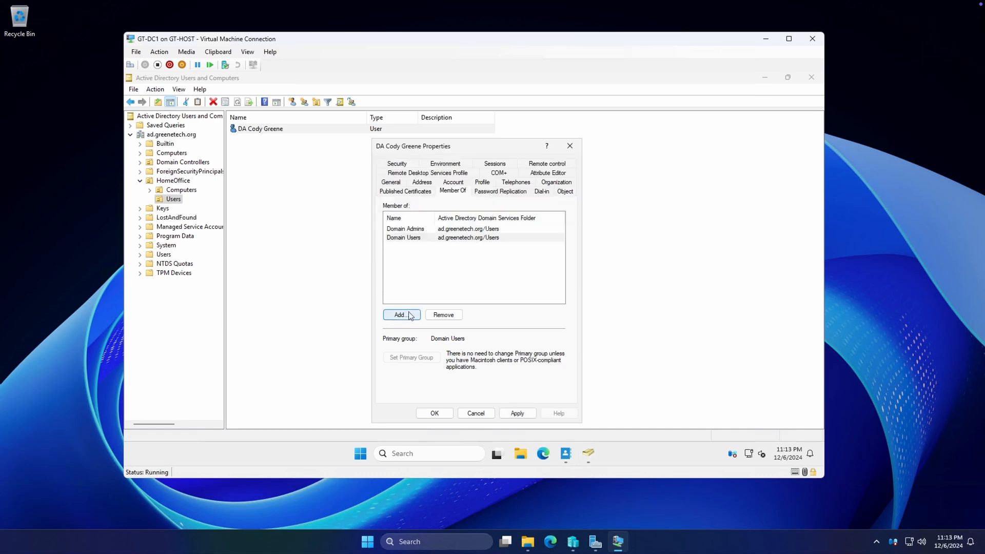
{"action": "left_click", "coordinate": [517, 414]}
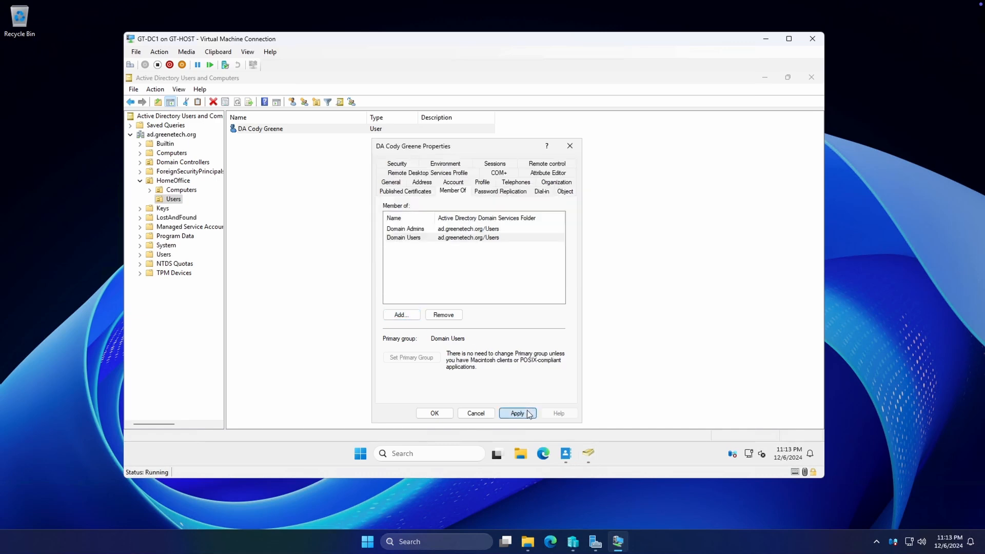
{"action": "left_click", "coordinate": [444, 413]}
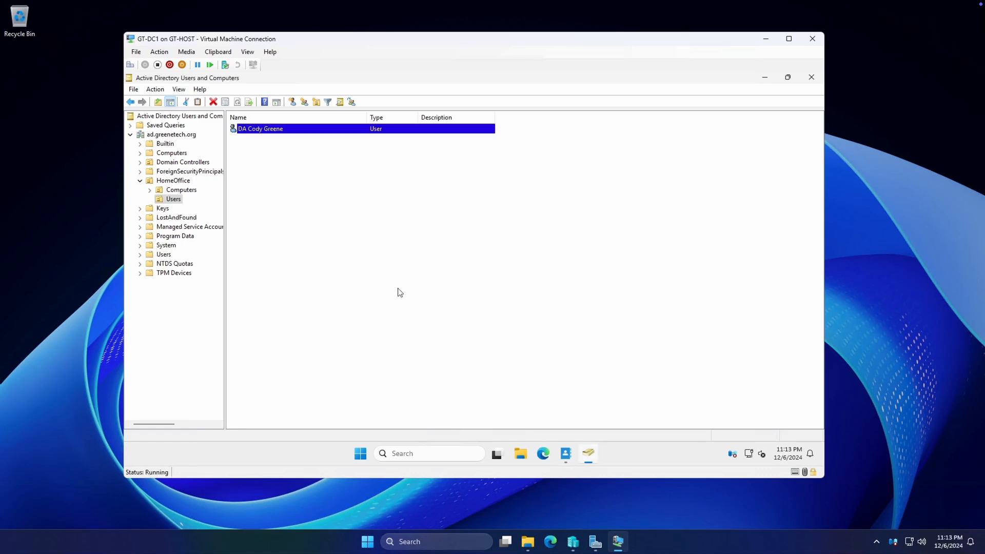
Sign out of the administrator session via the VM's Ctrl+Alt+Delete action
{"action": "left_click", "coordinate": [164, 53]}
{"action": "left_click", "coordinate": [184, 63]}
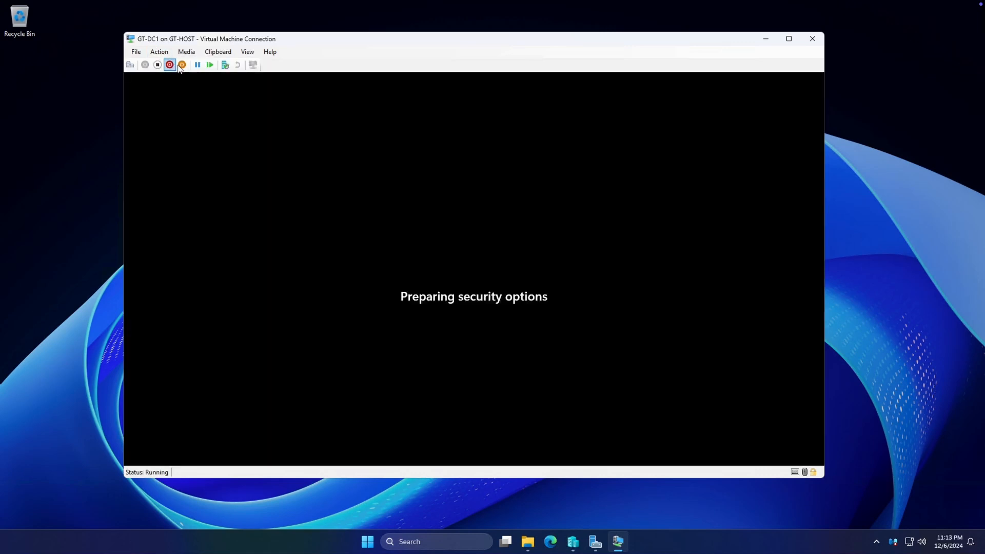
{"action": "left_click", "coordinate": [450, 234]}
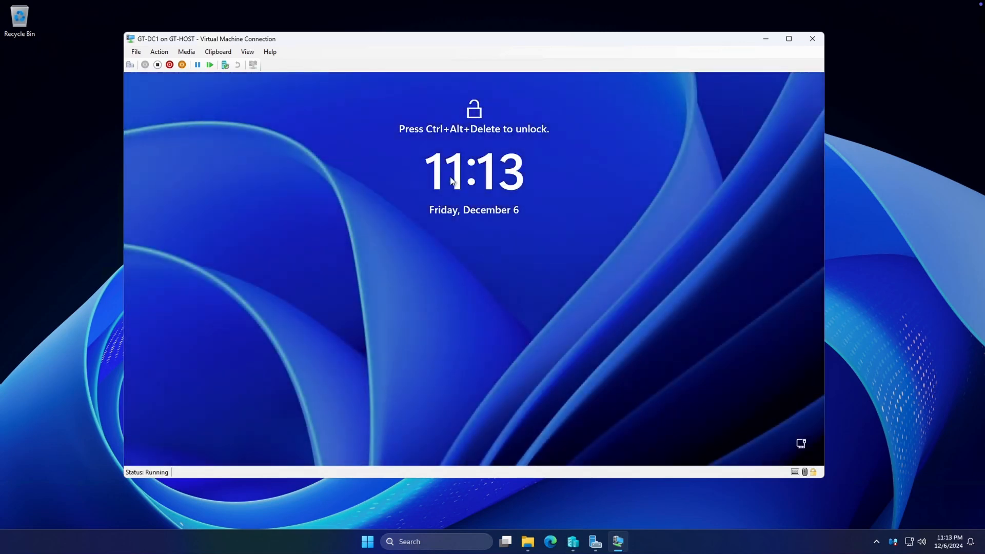
Sign in as Other user with the new DA account's logon name and password
{"action": "left_click", "coordinate": [159, 52]}
{"action": "left_click", "coordinate": [185, 63]}
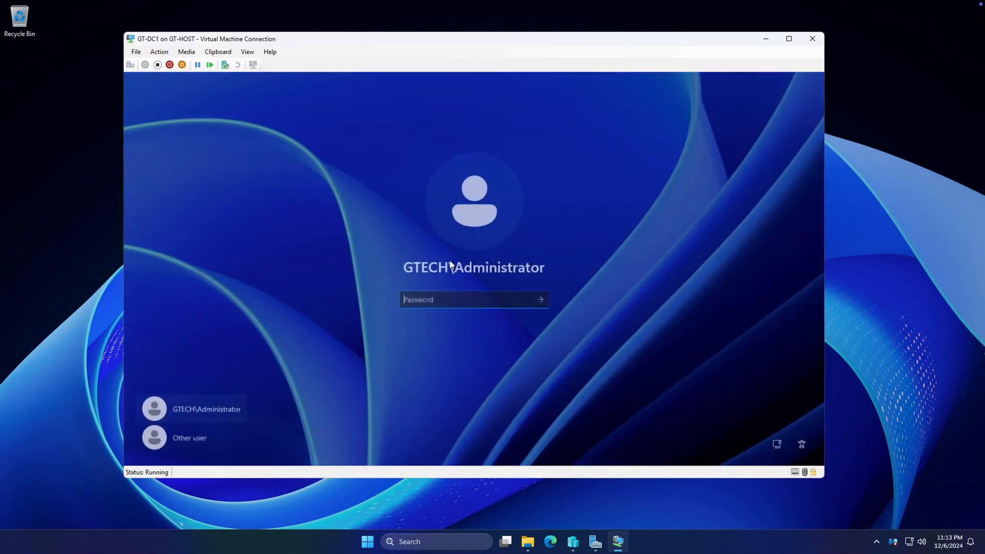
{"action": "left_click", "coordinate": [216, 435]}
{"action": "type", "text": "da_cgreene"}
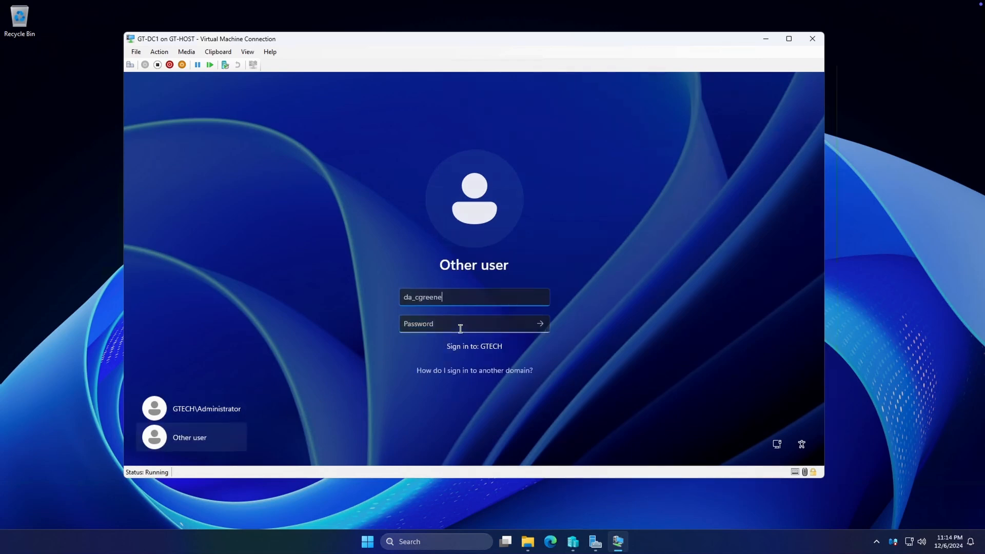
{"action": "left_click", "coordinate": [460, 328]}
{"action": "type", "text": "*******"}
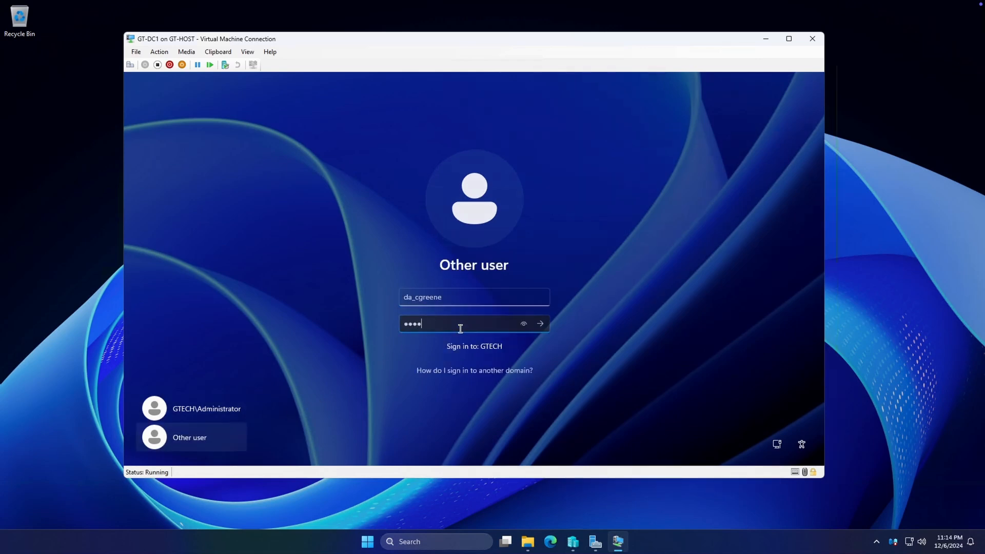
{"action": "type", "text": "*********"}
{"action": "key", "text": "Return"}
{"action": "key", "text": "Return"}
{"action": "type", "text": "***********"}
{"action": "key", "text": "Return"}
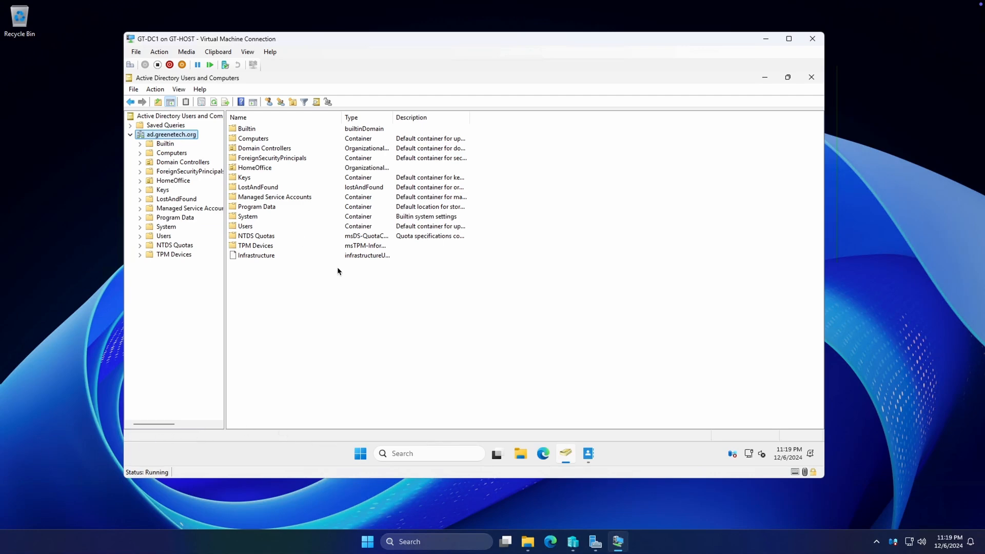
Add an organizational unit named SecurityGroups at the root of ad.greenetech.org
{"action": "right_click", "coordinate": [173, 137]}
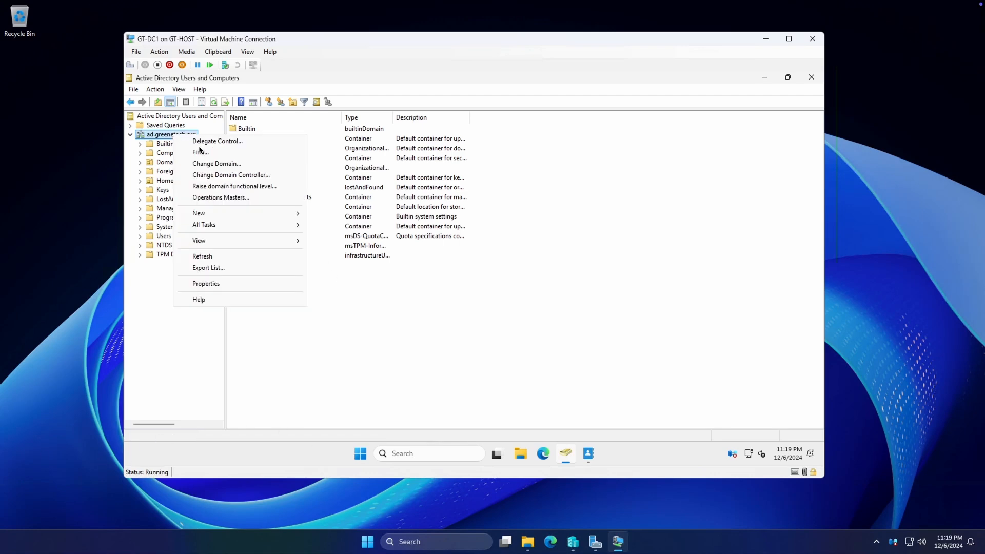
{"action": "mouse_move", "coordinate": [219, 214]}
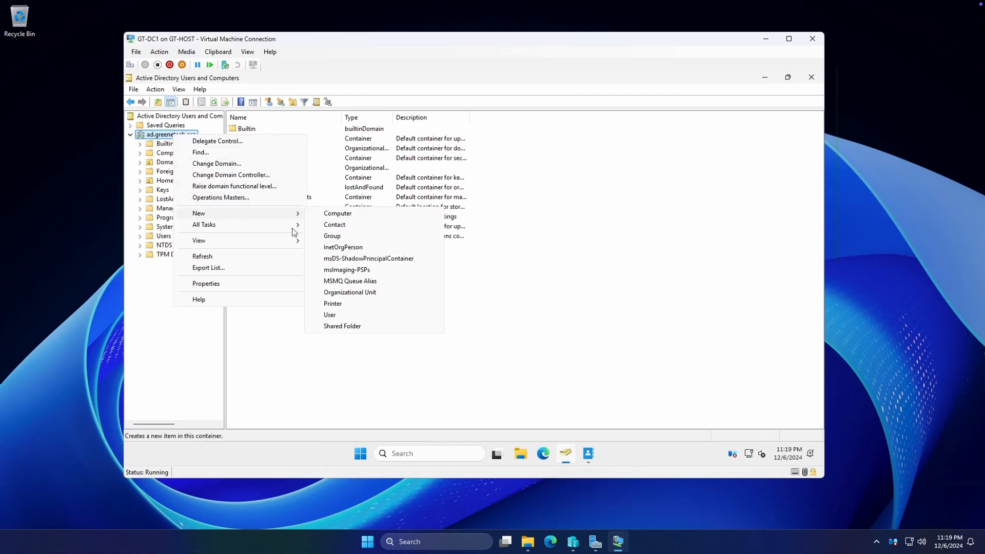
{"action": "left_click", "coordinate": [358, 292]}
{"action": "type", "text": "SecurityGroups"}
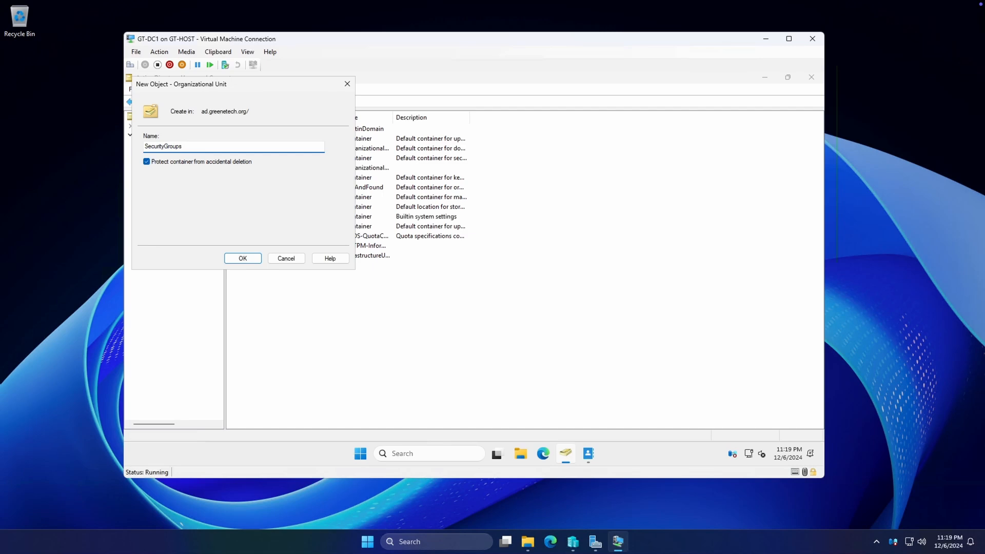
{"action": "key", "text": "Return"}
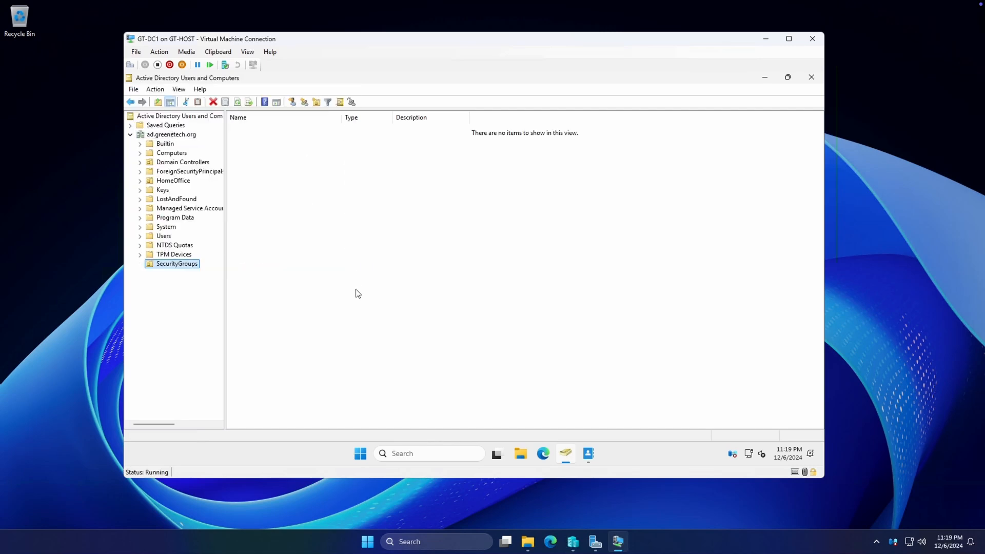
Create the group SecurityGroupTest in SecurityGroups with Global scope and Security type
{"action": "right_click", "coordinate": [169, 265]}
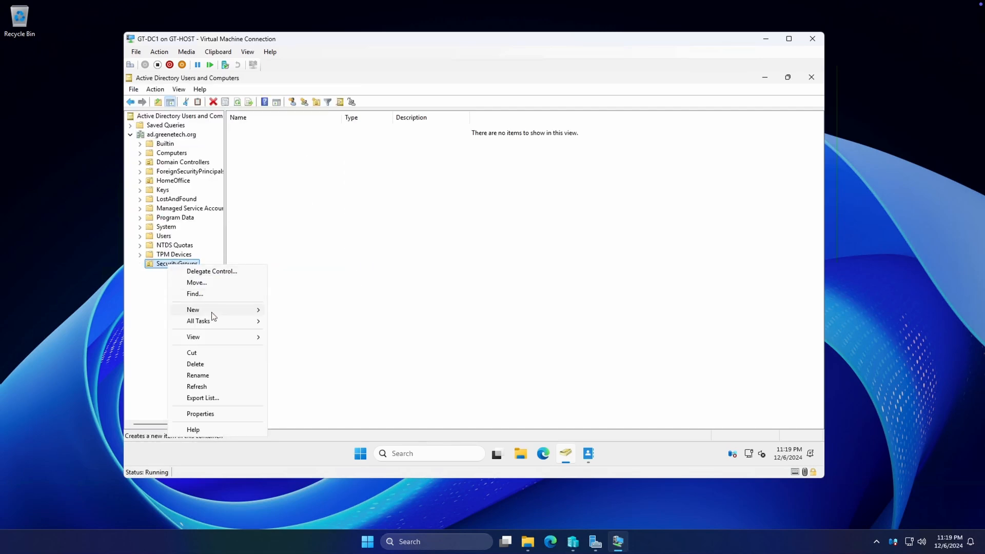
{"action": "mouse_move", "coordinate": [213, 311]}
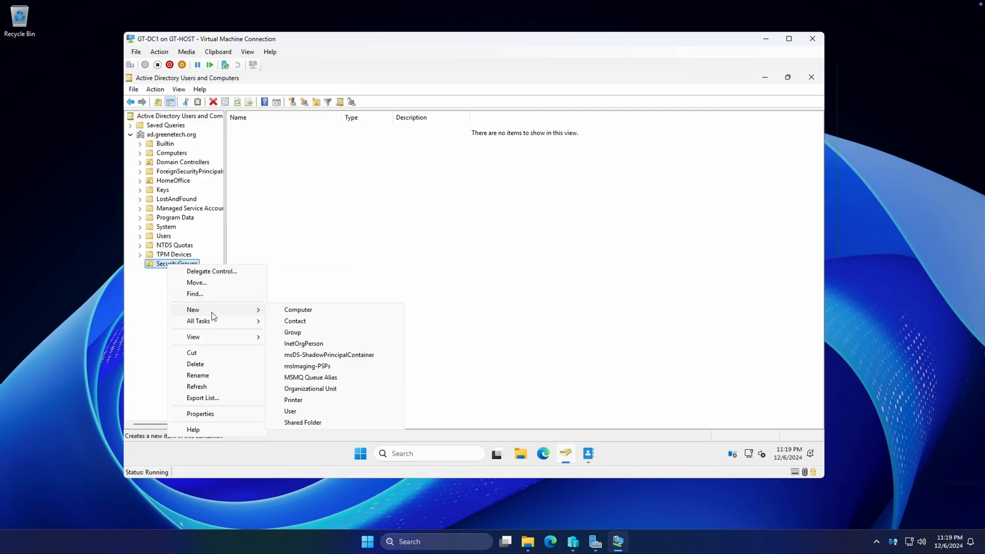
{"action": "left_click", "coordinate": [308, 334]}
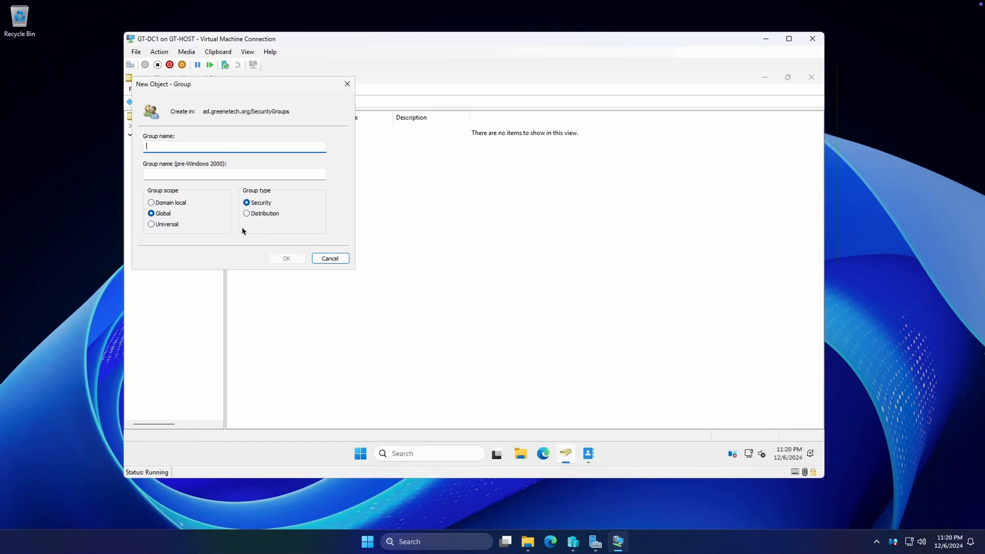
{"action": "left_click", "coordinate": [163, 213]}
{"action": "left_click", "coordinate": [174, 146]}
{"action": "type", "text": "SecurityGroupTest"}
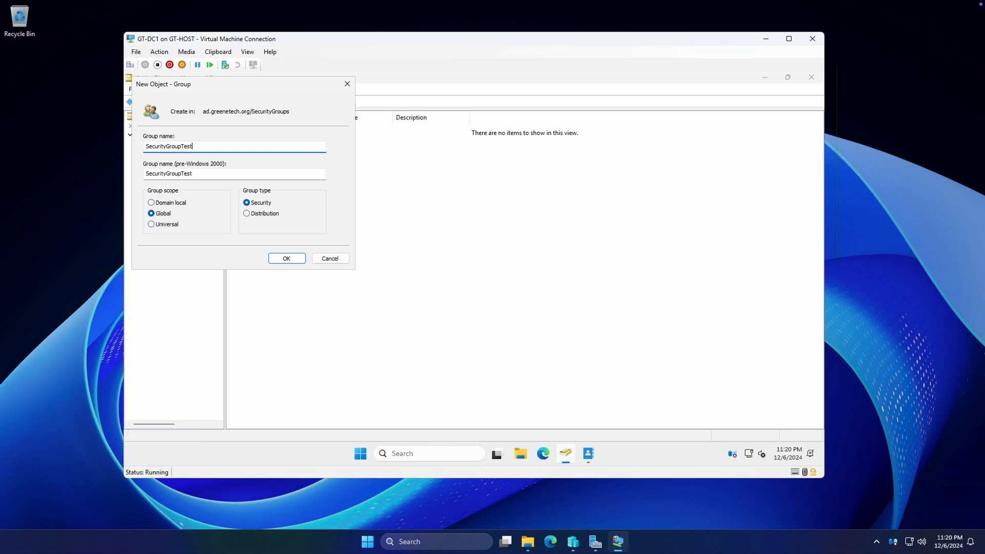
{"action": "left_click", "coordinate": [287, 258]}
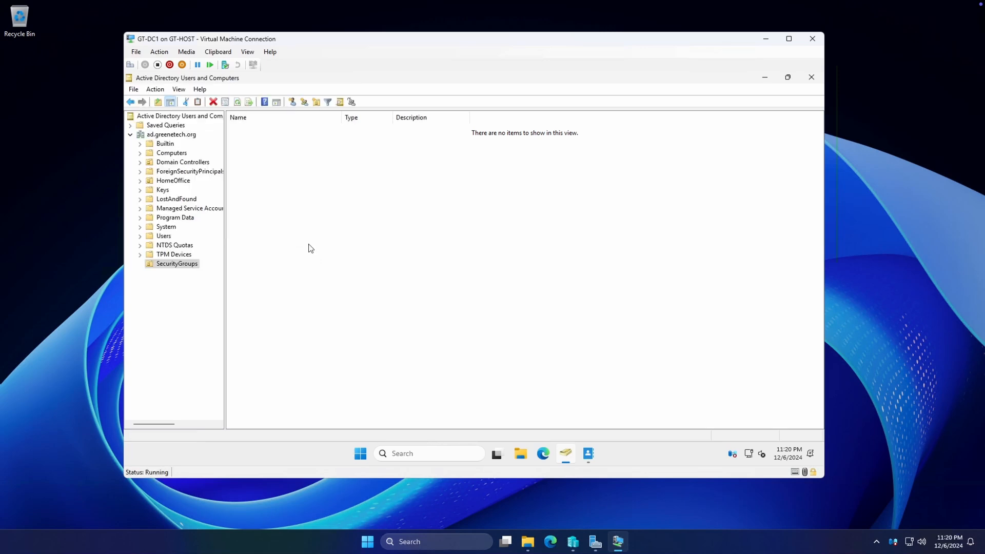
Open SecurityGroupTest's properties, try the Universal scope then revert to Global, and browse its tabs
{"action": "right_click", "coordinate": [196, 262]}
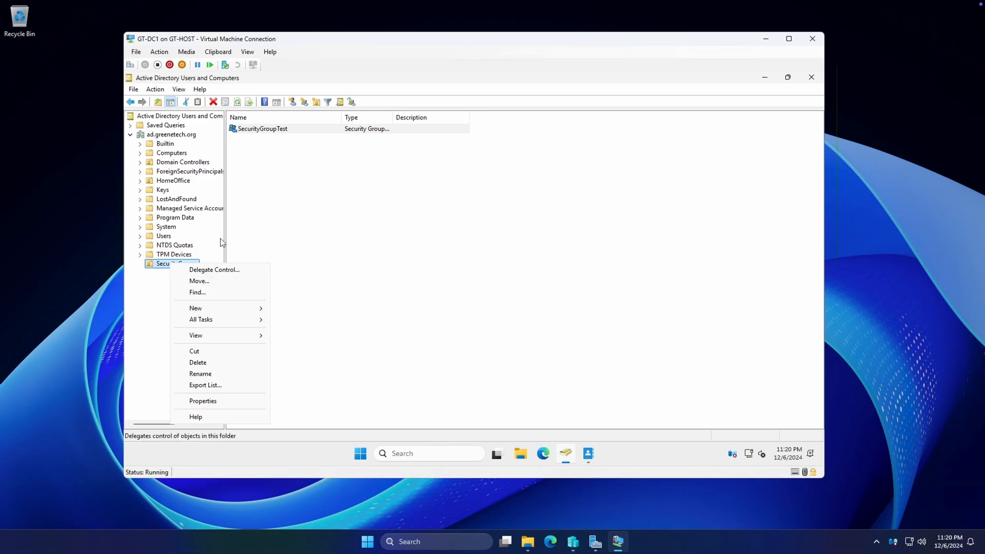
{"action": "left_click", "coordinate": [269, 131]}
{"action": "right_click", "coordinate": [270, 132]}
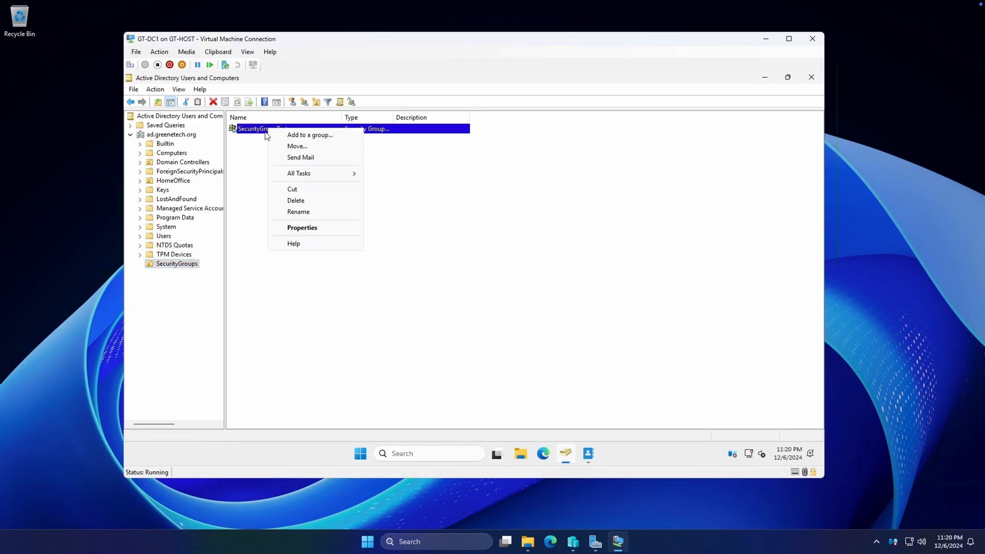
{"action": "left_click", "coordinate": [302, 228]}
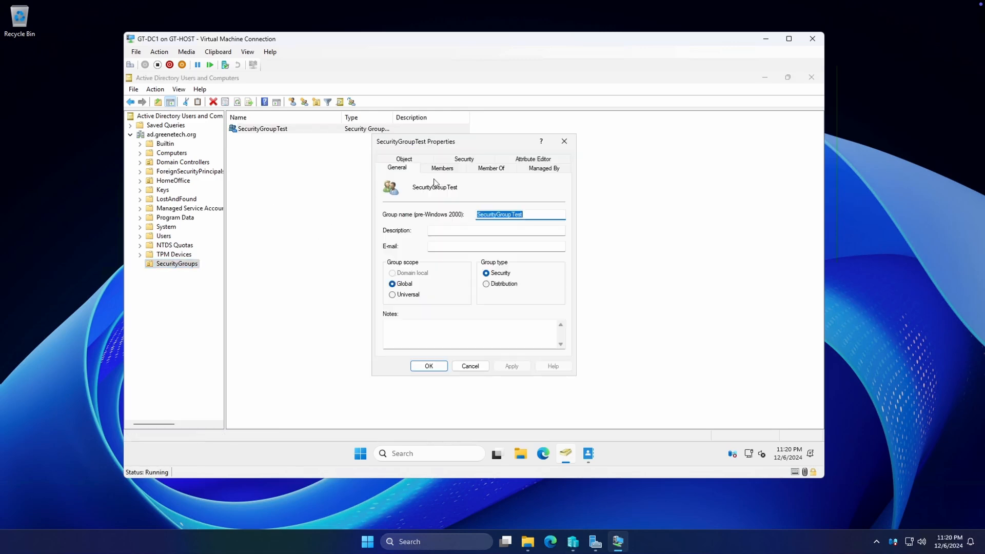
{"action": "left_click", "coordinate": [408, 295]}
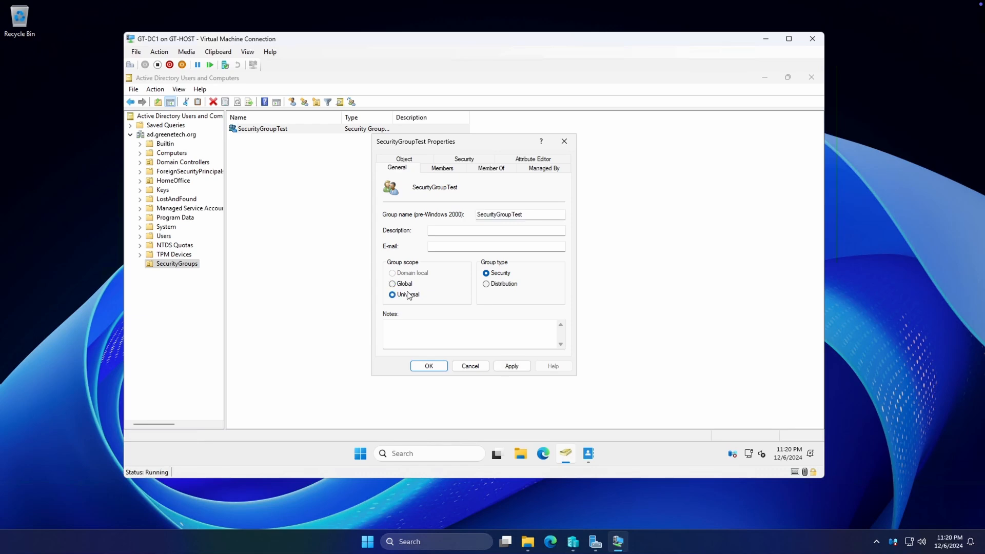
{"action": "left_click", "coordinate": [404, 285]}
{"action": "left_click", "coordinate": [451, 171]}
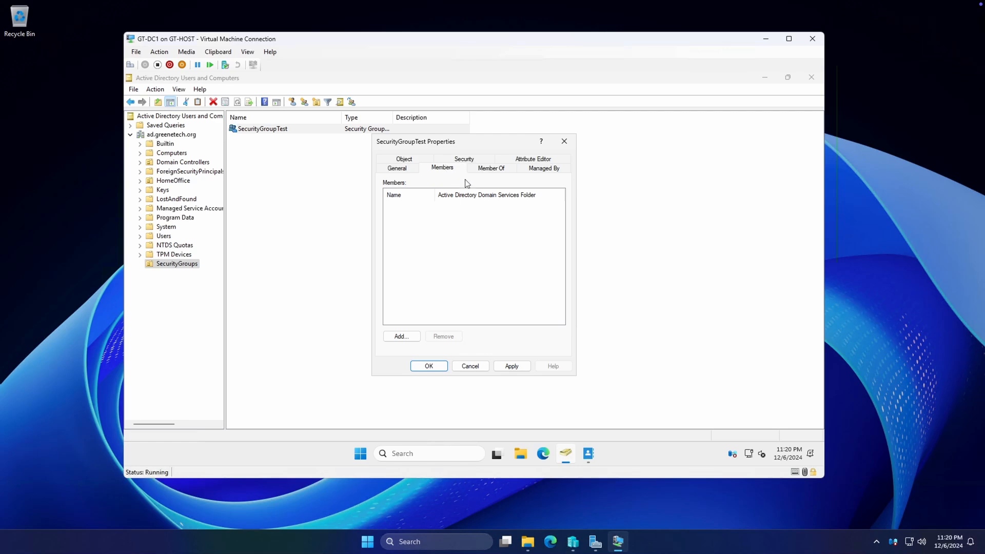
{"action": "left_click", "coordinate": [496, 171]}
Add the new DA user as a member of SecurityGroupTest, apply, and return to ad.greenetech.org
{"action": "left_click", "coordinate": [450, 169]}
{"action": "left_click", "coordinate": [415, 336]}
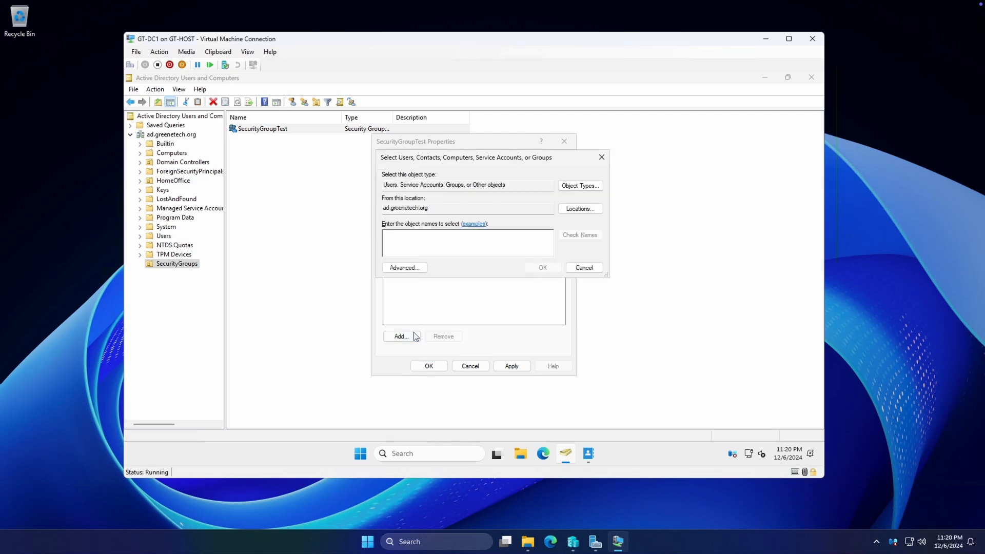
{"action": "type", "text": "da_cgreene"}
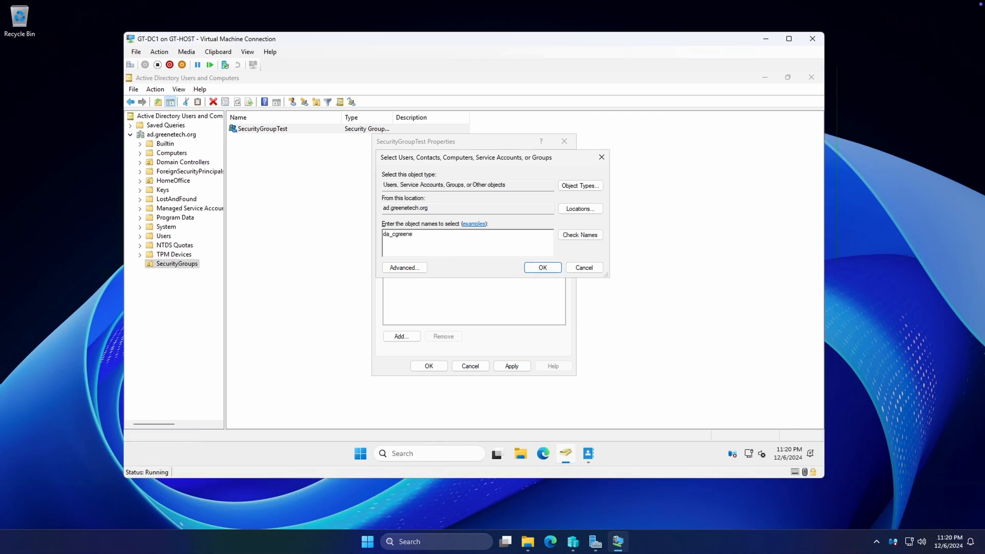
{"action": "key", "text": "Return"}
{"action": "left_click", "coordinate": [523, 367]}
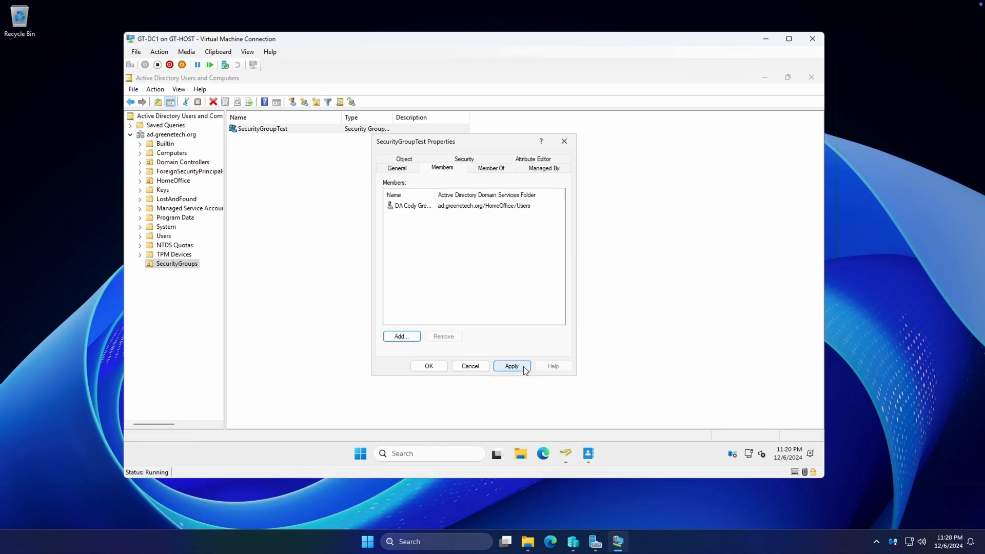
{"action": "left_click", "coordinate": [439, 369]}
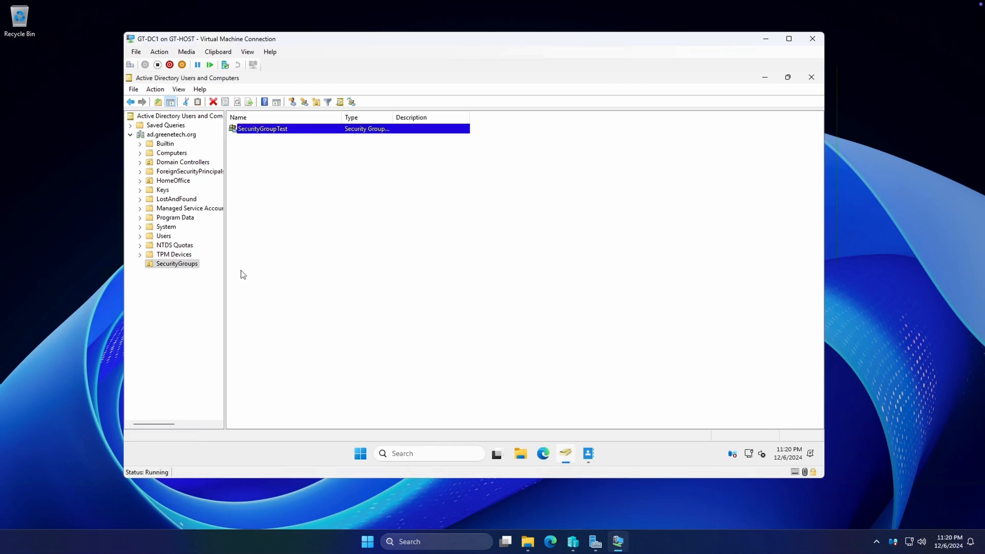
{"action": "left_click", "coordinate": [179, 136]}
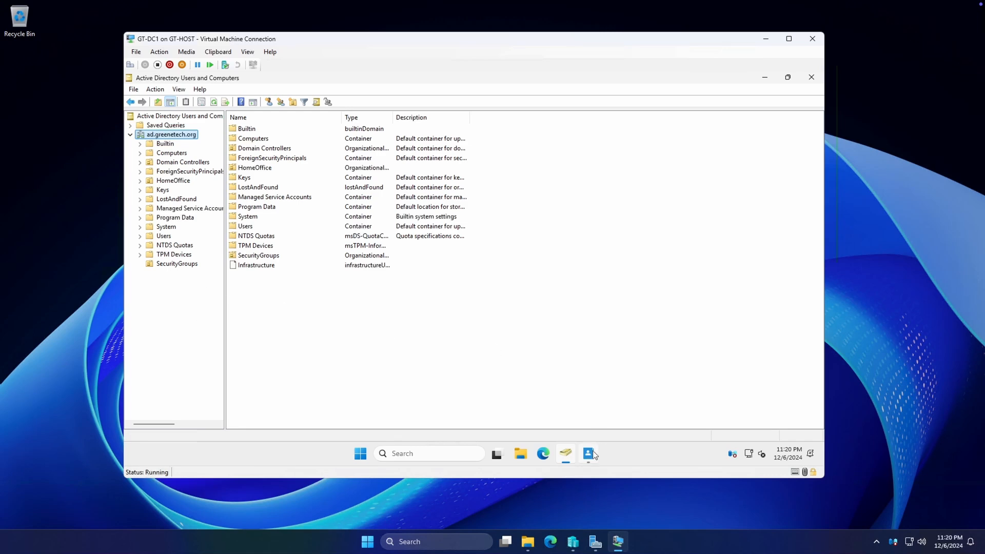
{"action": "mouse_move", "coordinate": [595, 455]}
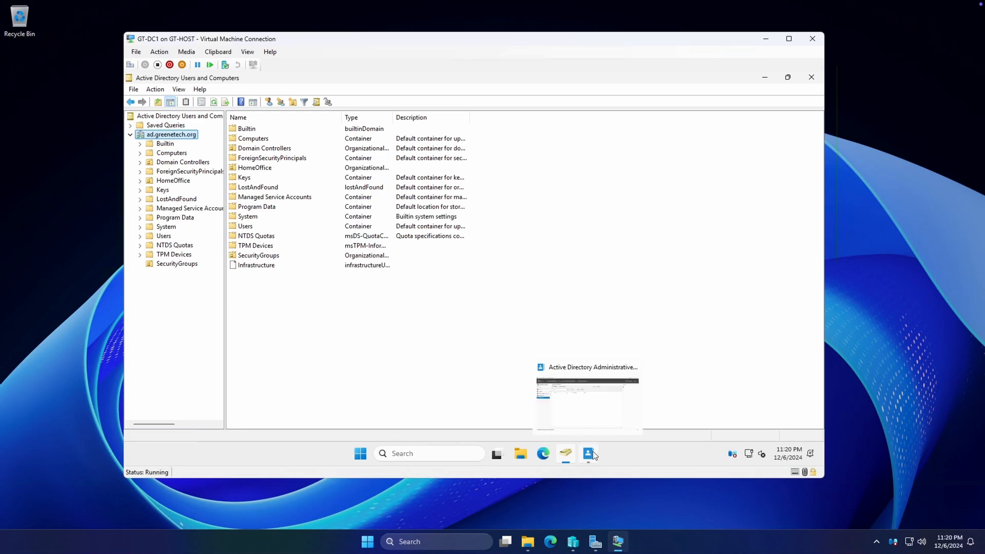
{"action": "left_click", "coordinate": [593, 453]}
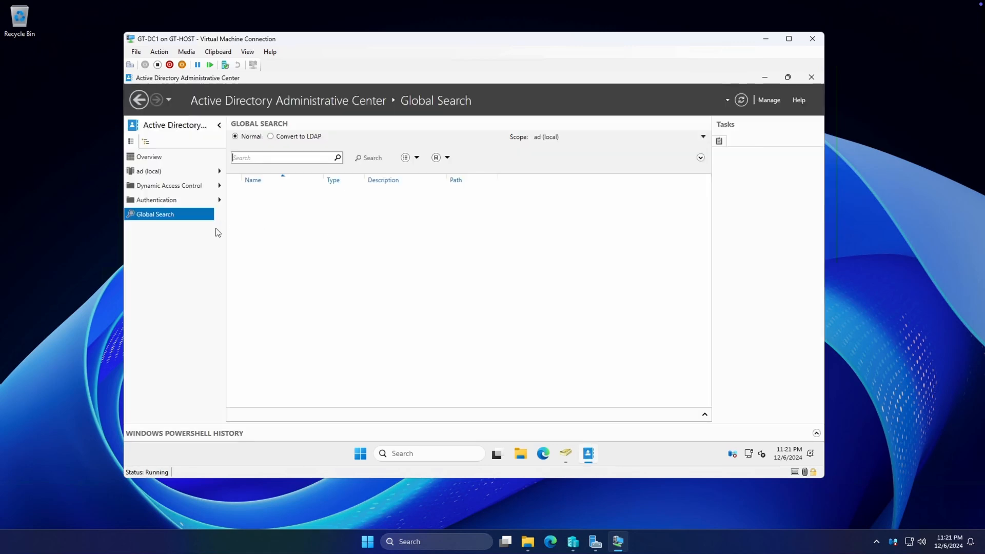
{"action": "left_click", "coordinate": [156, 160]}
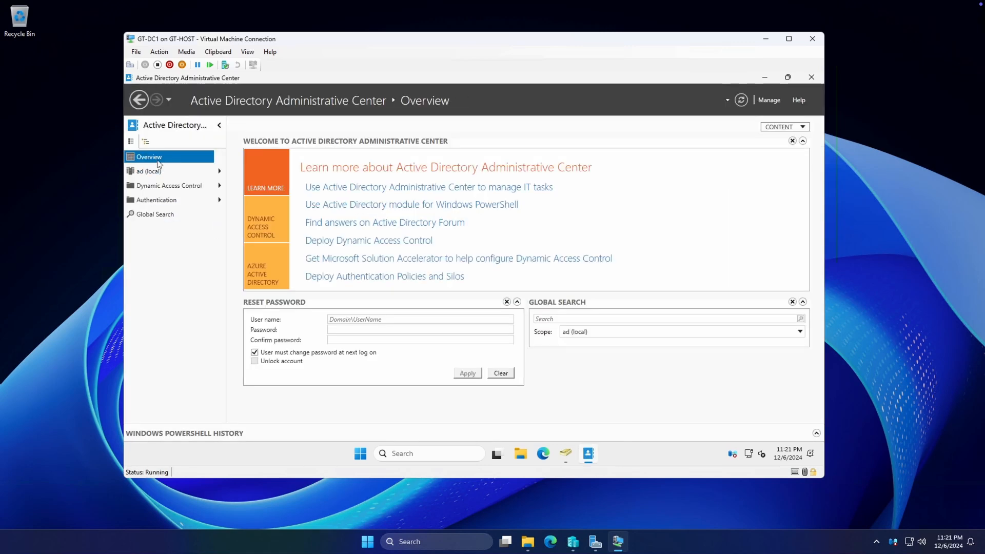
{"action": "left_click", "coordinate": [165, 217]}
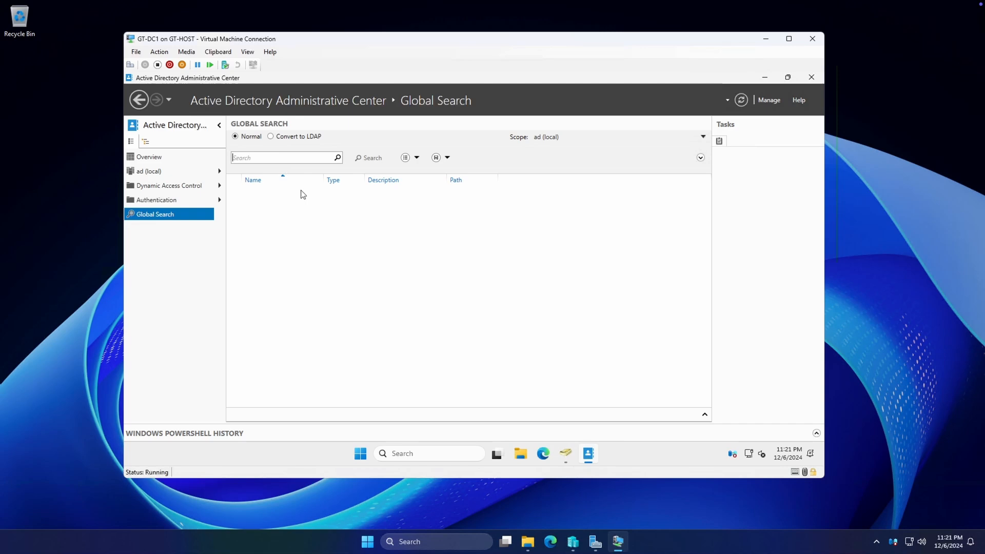
{"action": "left_click", "coordinate": [566, 454]}
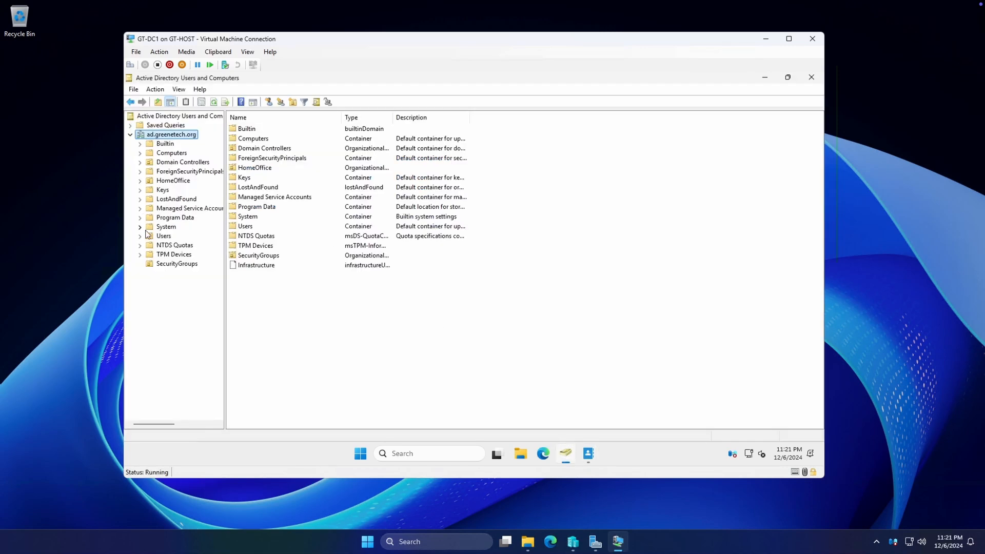
{"action": "left_click", "coordinate": [140, 181]}
{"action": "left_click", "coordinate": [173, 199]}
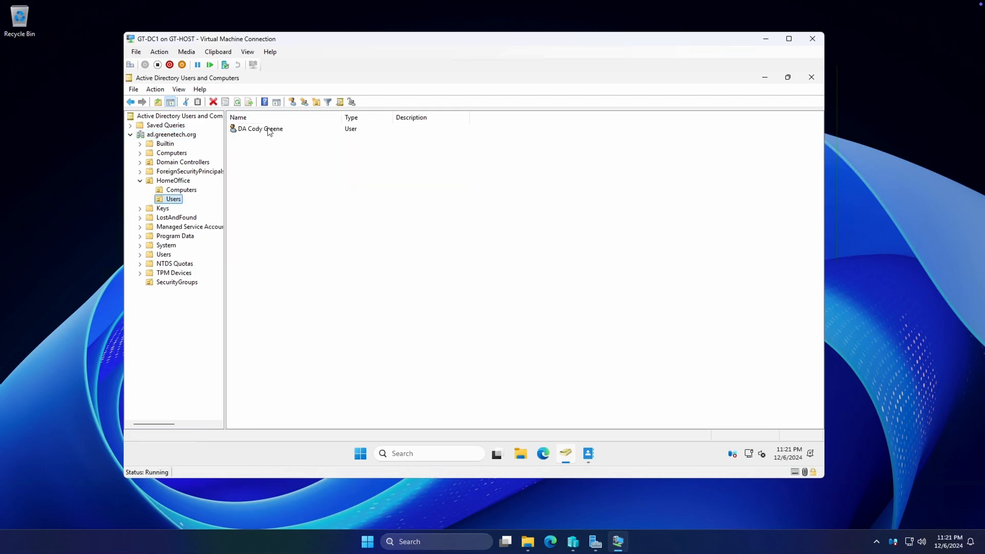
{"action": "left_click", "coordinate": [267, 130]}
{"action": "right_click", "coordinate": [267, 129]}
{"action": "left_click", "coordinate": [313, 283]}
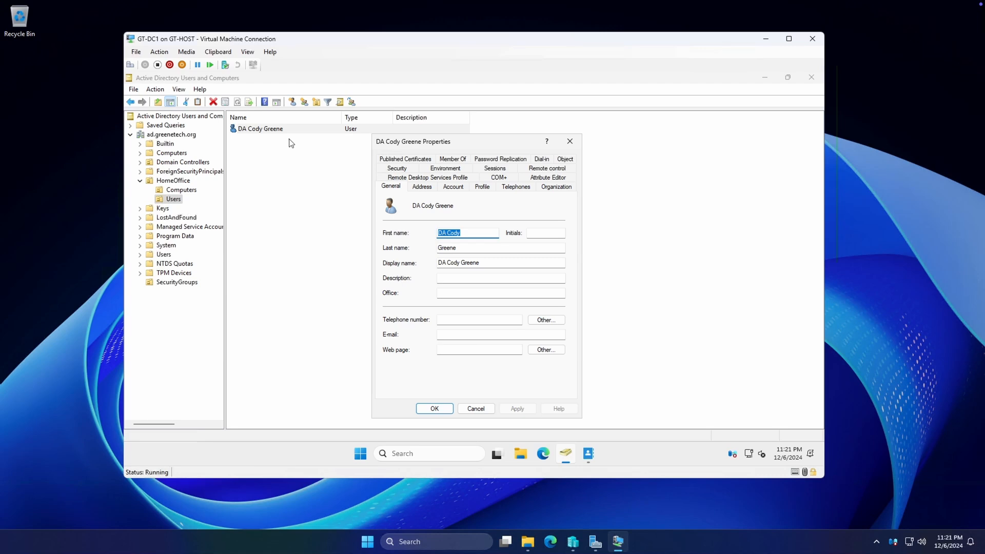
Review the Attribute Editor, cancel without changes, and return to the ad.greenetech.org domain
{"action": "left_click", "coordinate": [558, 179]}
{"action": "scroll", "coordinate": [464, 255], "scroll_direction": "down", "scroll_amount": 8}
{"action": "left_click", "coordinate": [475, 409]}
{"action": "left_click", "coordinate": [169, 135]}
{"action": "left_click", "coordinate": [159, 52]}
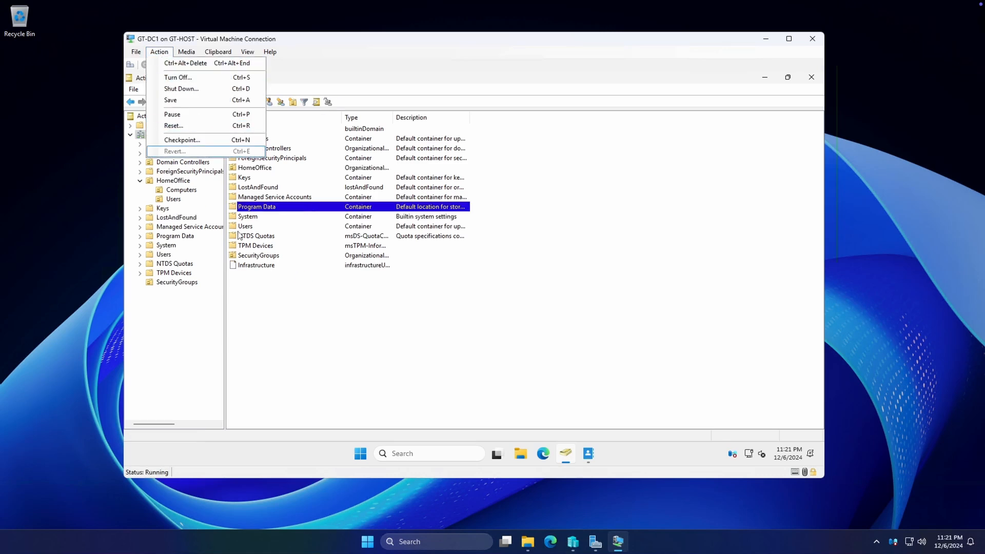
{"action": "left_click", "coordinate": [163, 54]}
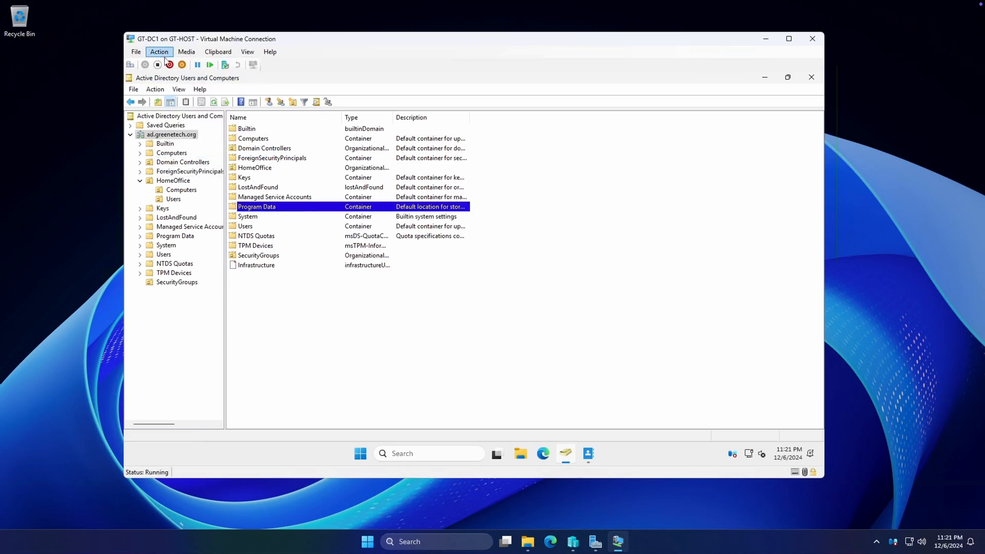
{"action": "left_click", "coordinate": [158, 136]}
{"action": "left_click", "coordinate": [155, 90]}
{"action": "left_click", "coordinate": [172, 113]}
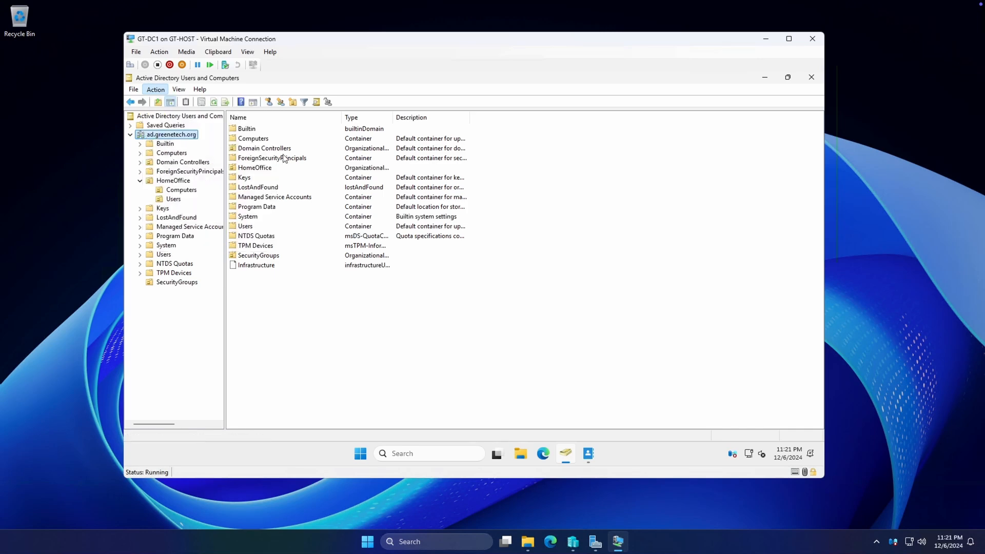
{"action": "type", "text": "da_cgreene"}
{"action": "key", "text": "Return"}
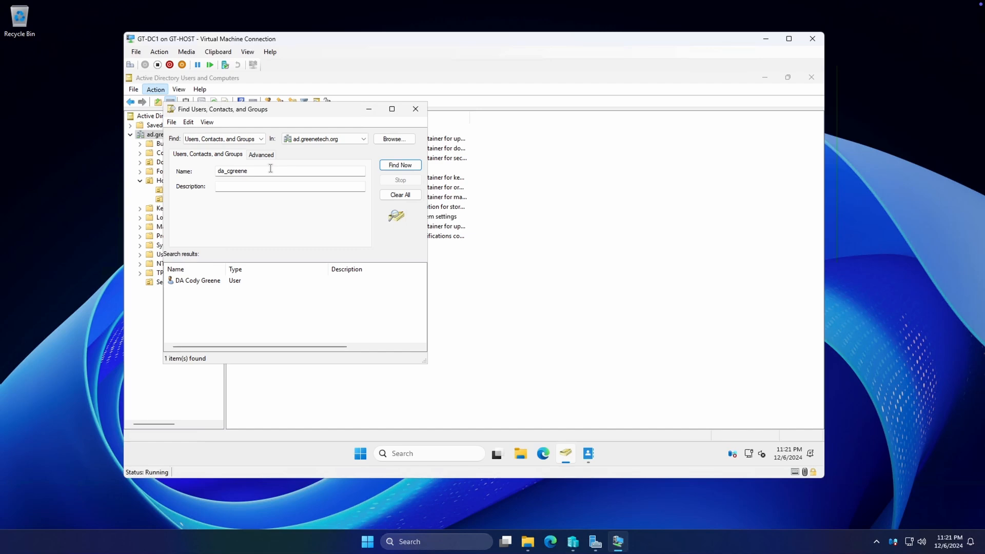
{"action": "right_click", "coordinate": [188, 281]}
{"action": "left_click", "coordinate": [236, 391]}
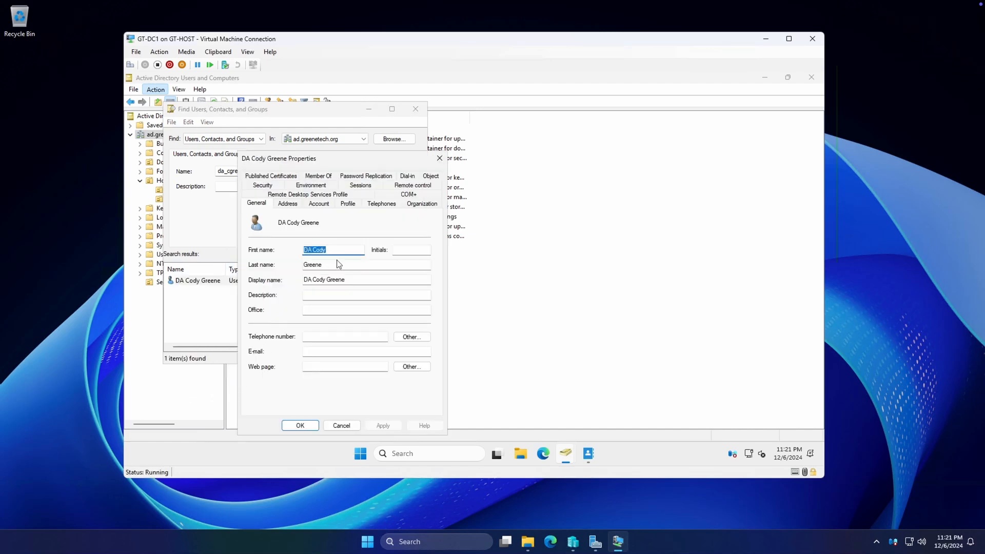
{"action": "left_click_drag", "start_coordinate": [335, 164], "coordinate": [438, 143]}
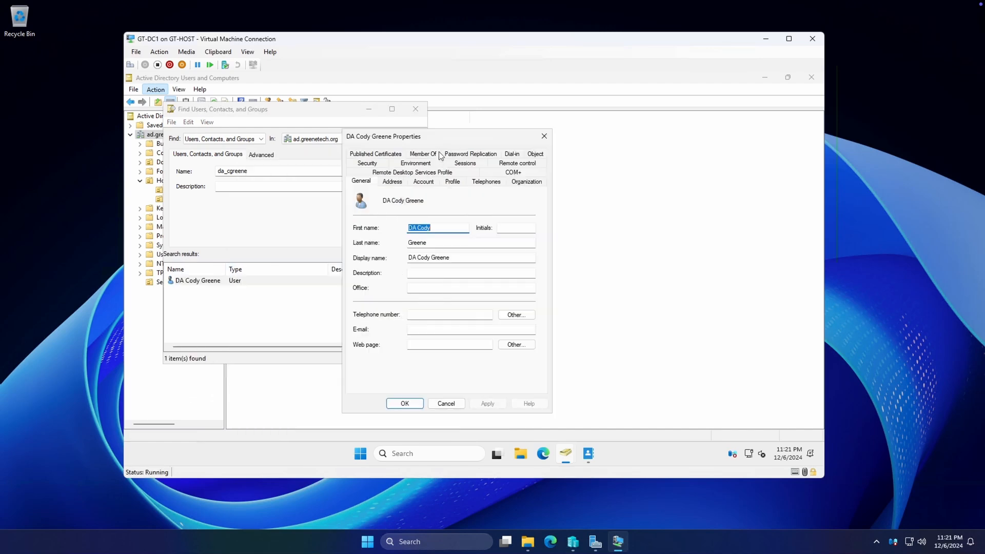
{"action": "left_click", "coordinate": [445, 402]}
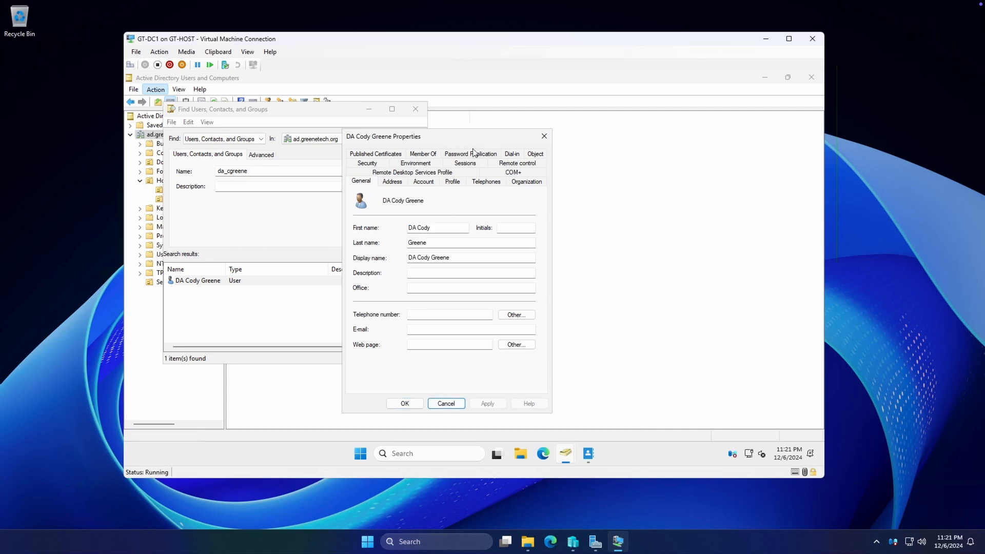
{"action": "left_click", "coordinate": [544, 137]}
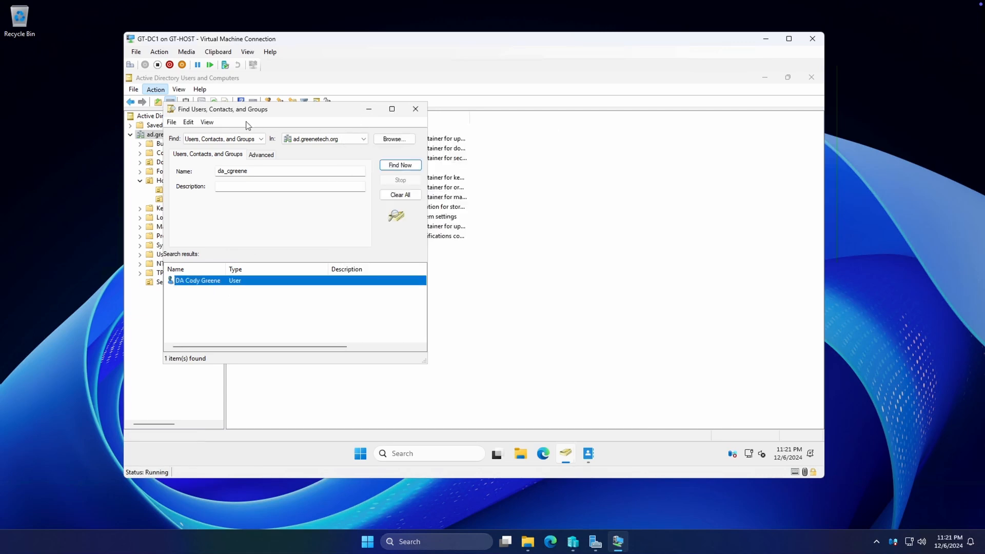
{"action": "left_click", "coordinate": [415, 109]}
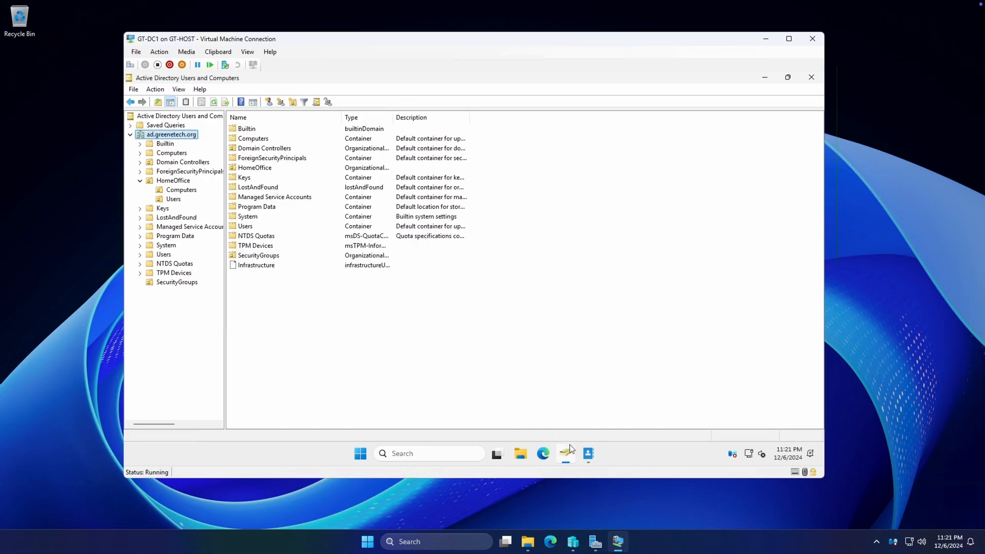
{"action": "left_click", "coordinate": [588, 453]}
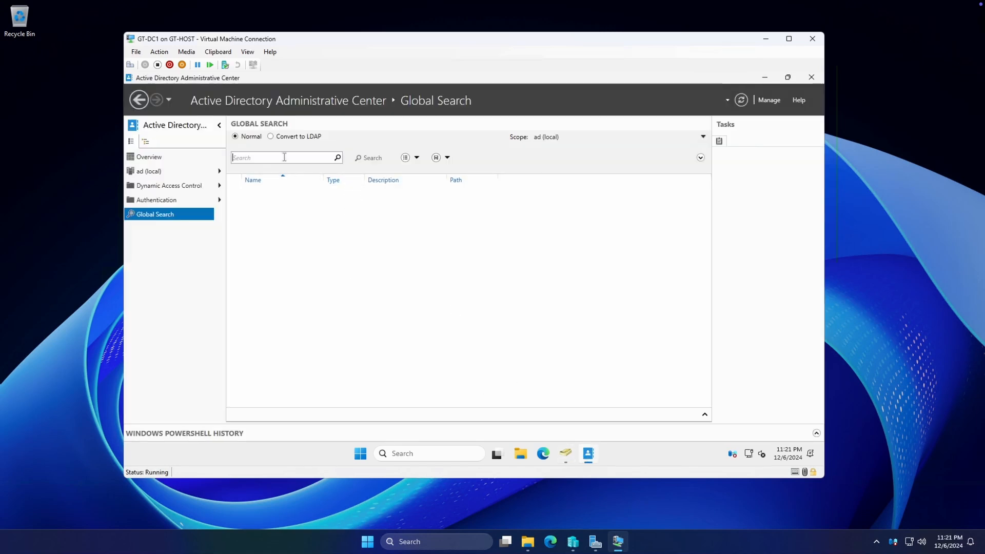
{"action": "type", "text": "da_c"}
{"action": "key", "text": "Return"}
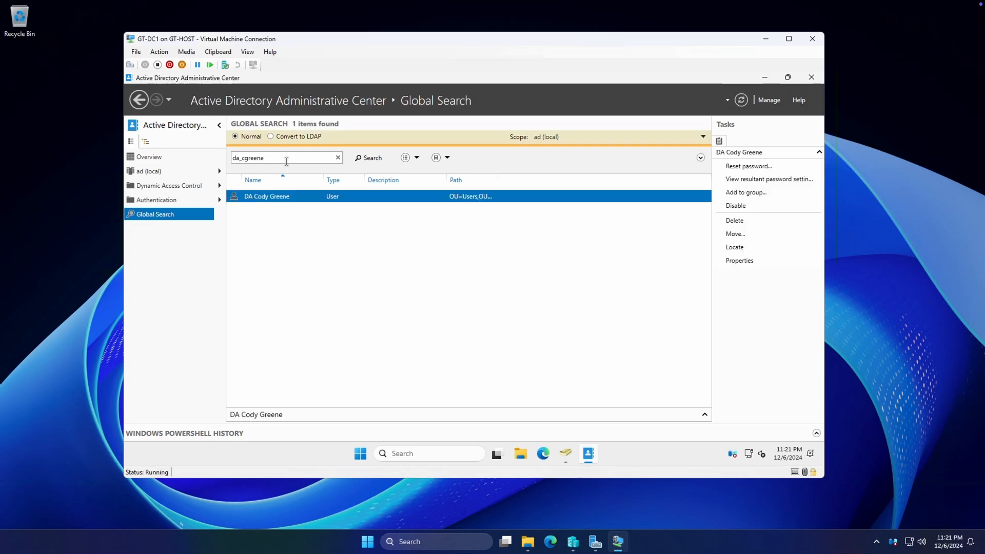
{"action": "right_click", "coordinate": [259, 197]}
{"action": "left_click", "coordinate": [301, 286]}
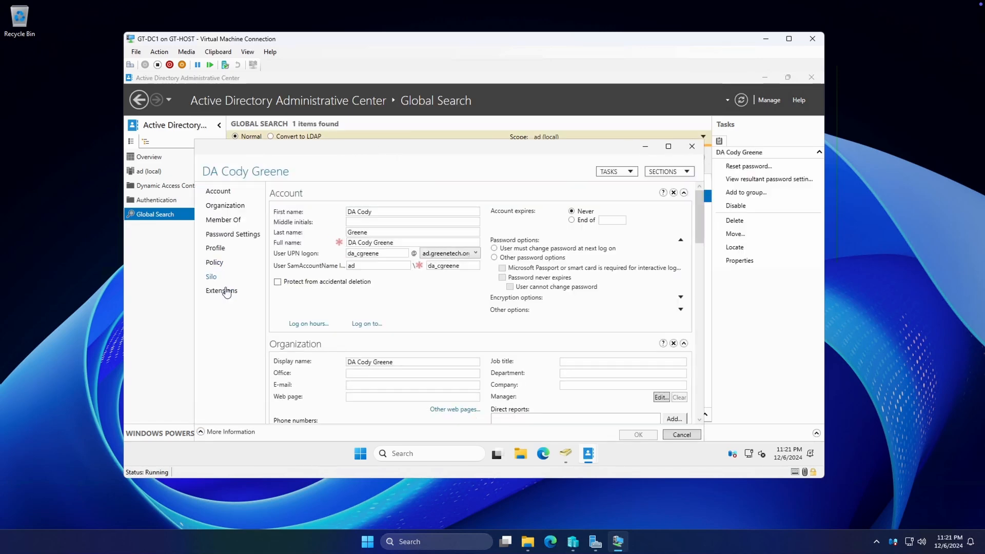
Check the Extensions attributes and confirm Member Of lists Domain Admins, Domain Users and SecurityGroupTest
{"action": "left_click", "coordinate": [221, 290]}
{"action": "left_click", "coordinate": [551, 223]}
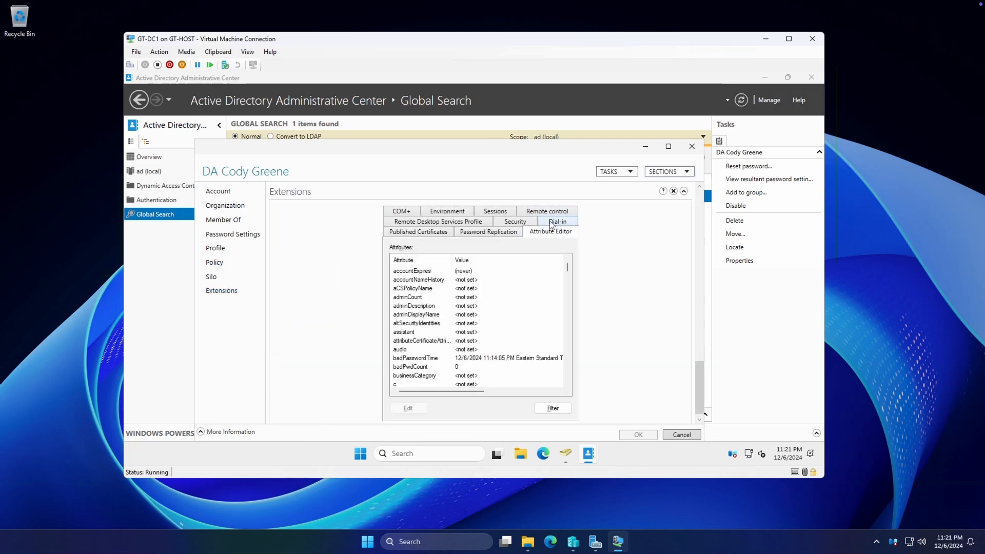
{"action": "left_click", "coordinate": [668, 147]}
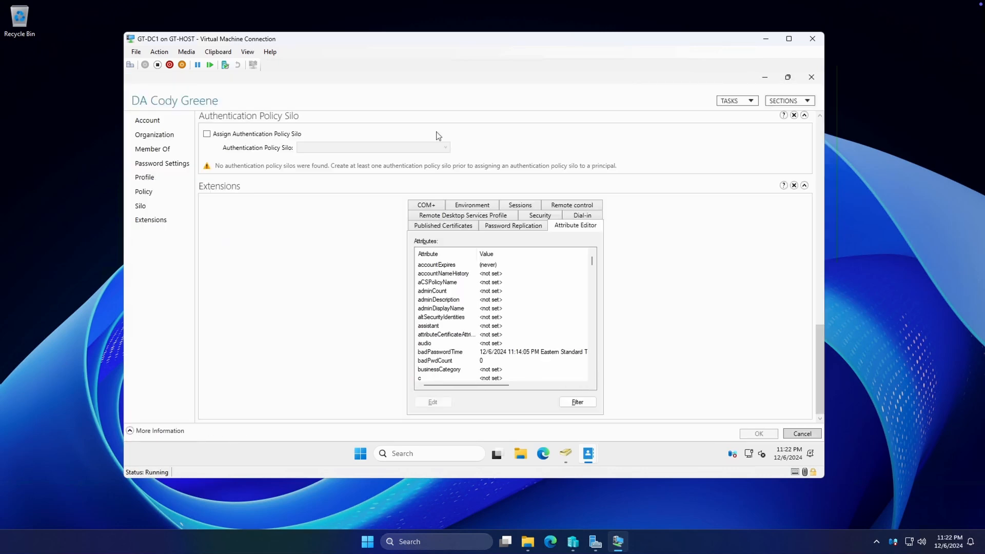
{"action": "left_click", "coordinate": [147, 150]}
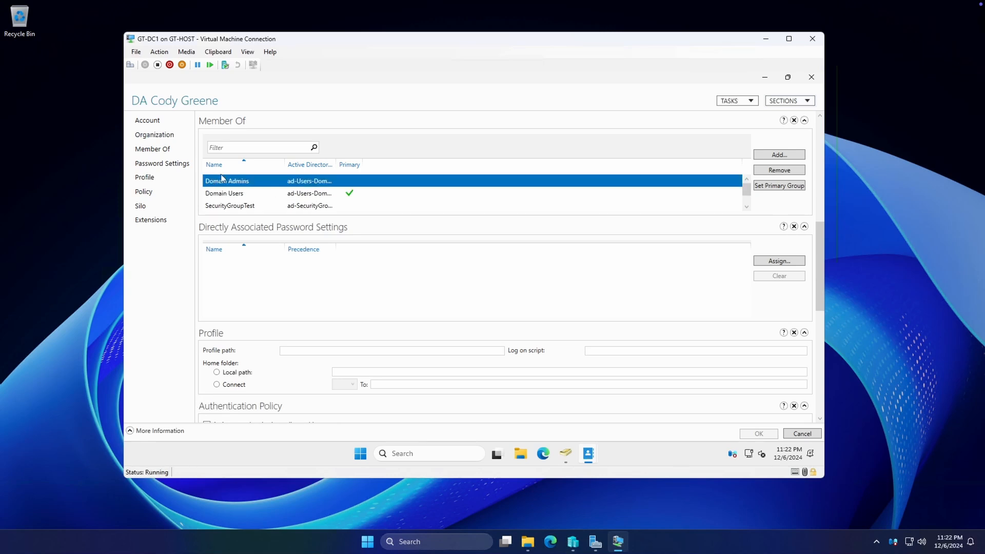
{"action": "left_click", "coordinate": [152, 123]}
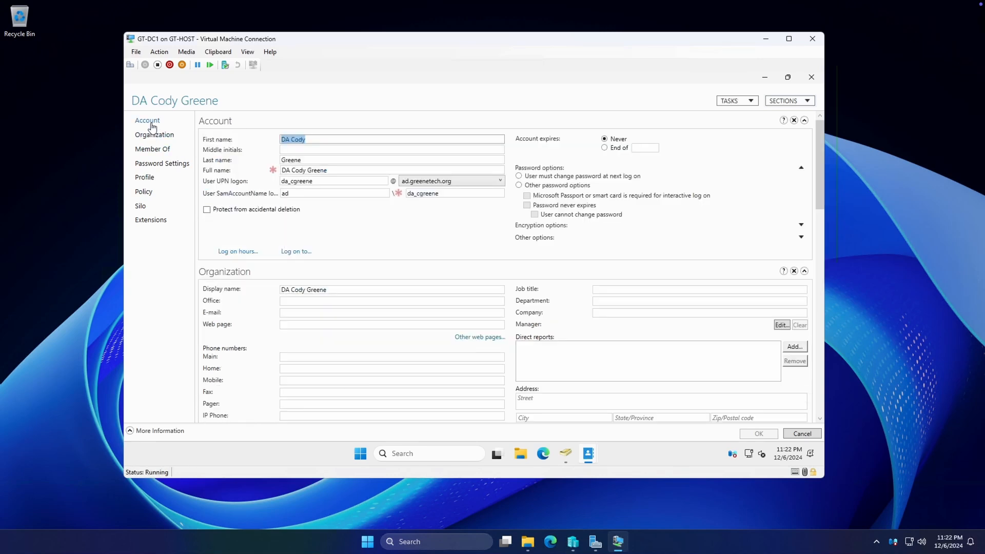
{"action": "mouse_move", "coordinate": [588, 457]}
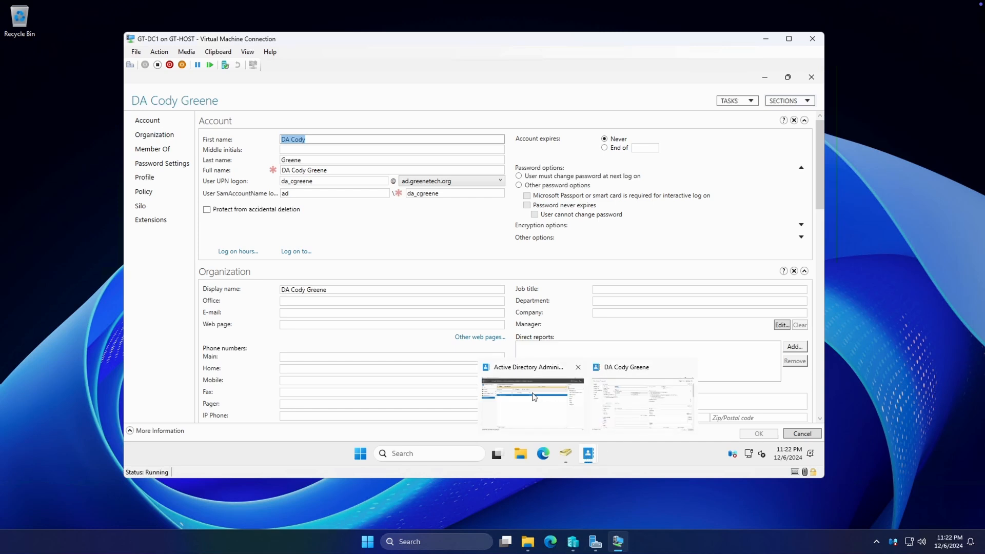
{"action": "left_click", "coordinate": [663, 457]}
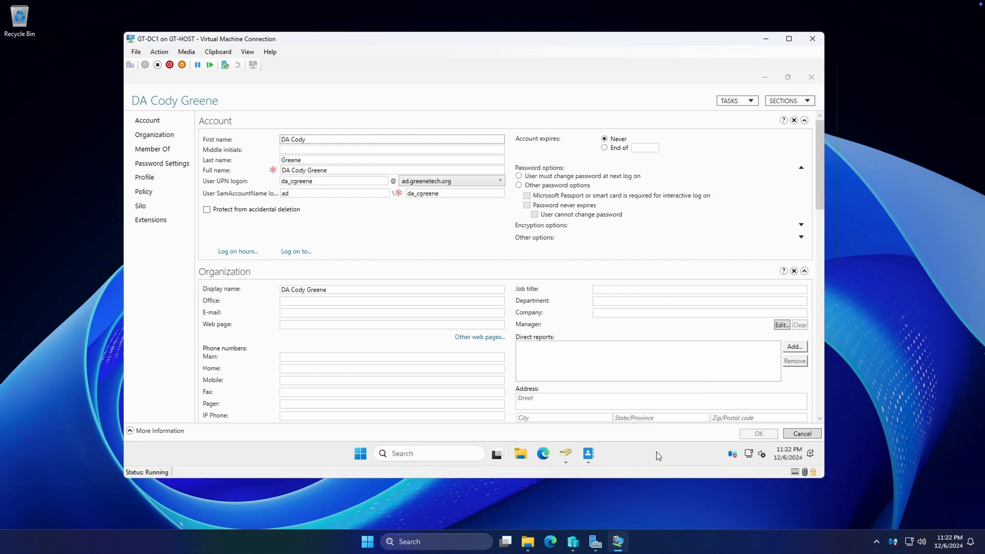